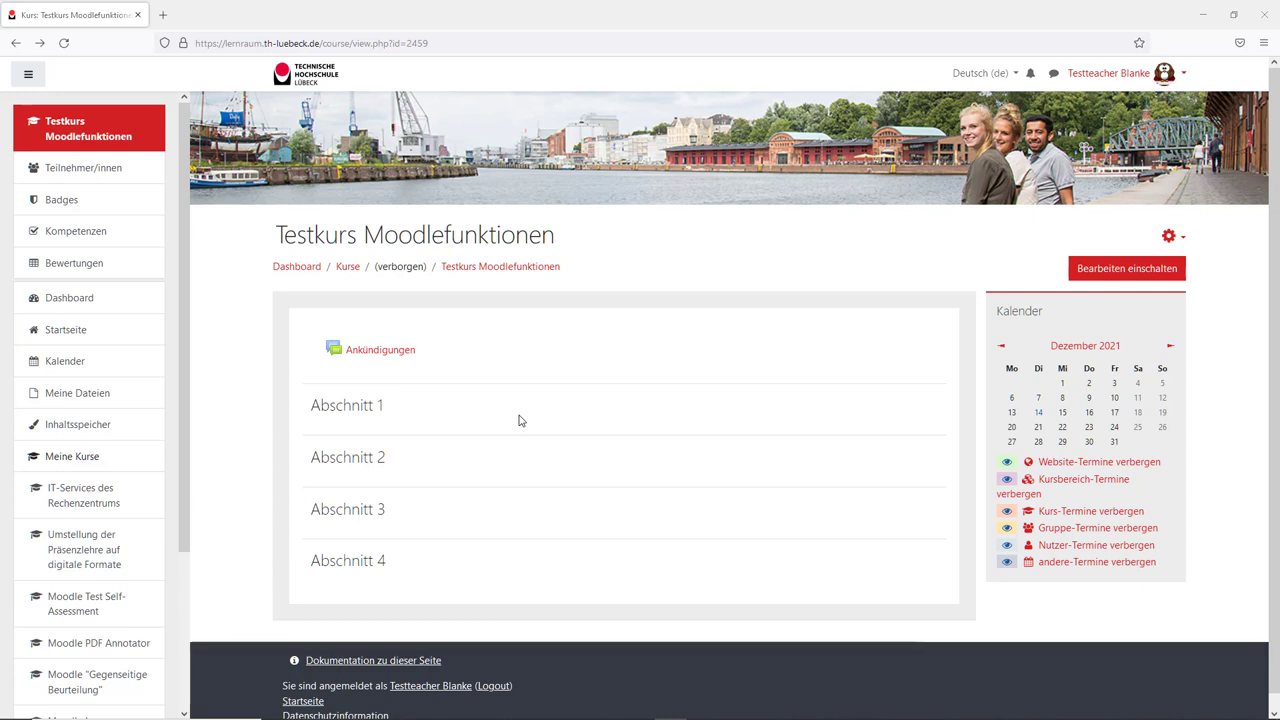
Step: Start a new topic in the Ankündigungen forum with the subject "Wichtige Ankündigung" and the message "Wichtig!!!"
{"action": "left_click", "coordinate": [391, 356]}
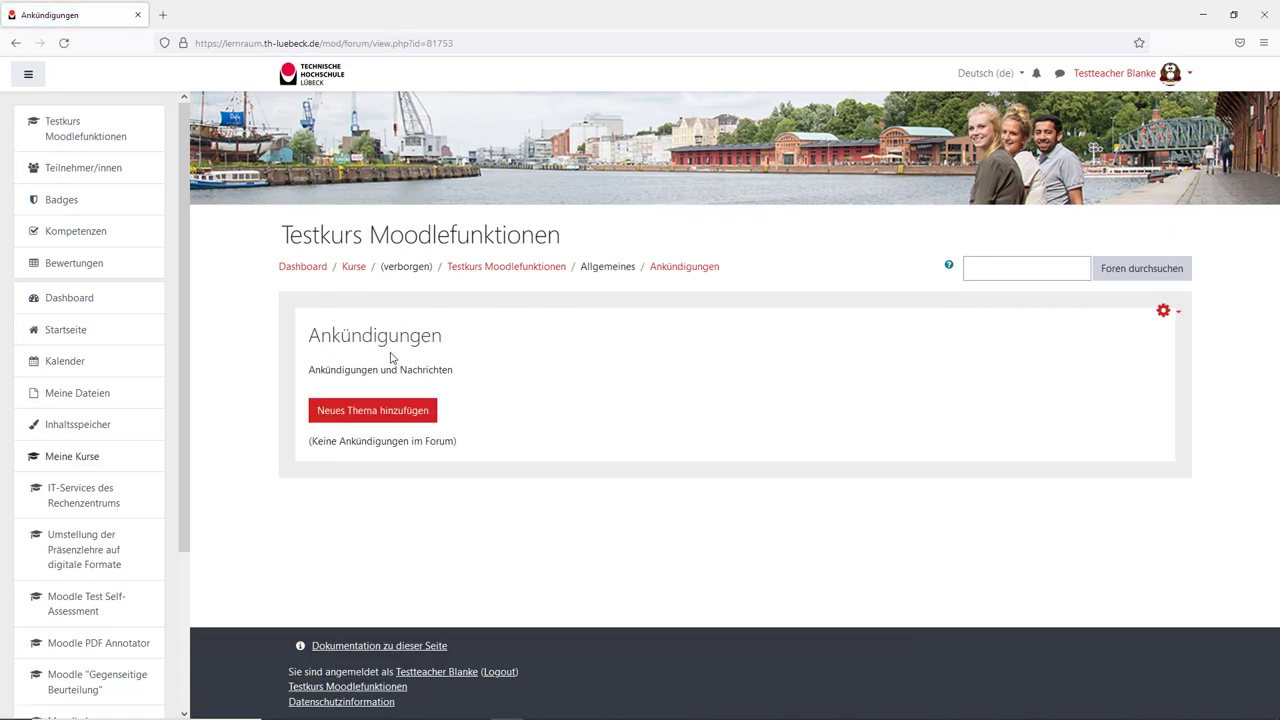
{"action": "left_click", "coordinate": [386, 416]}
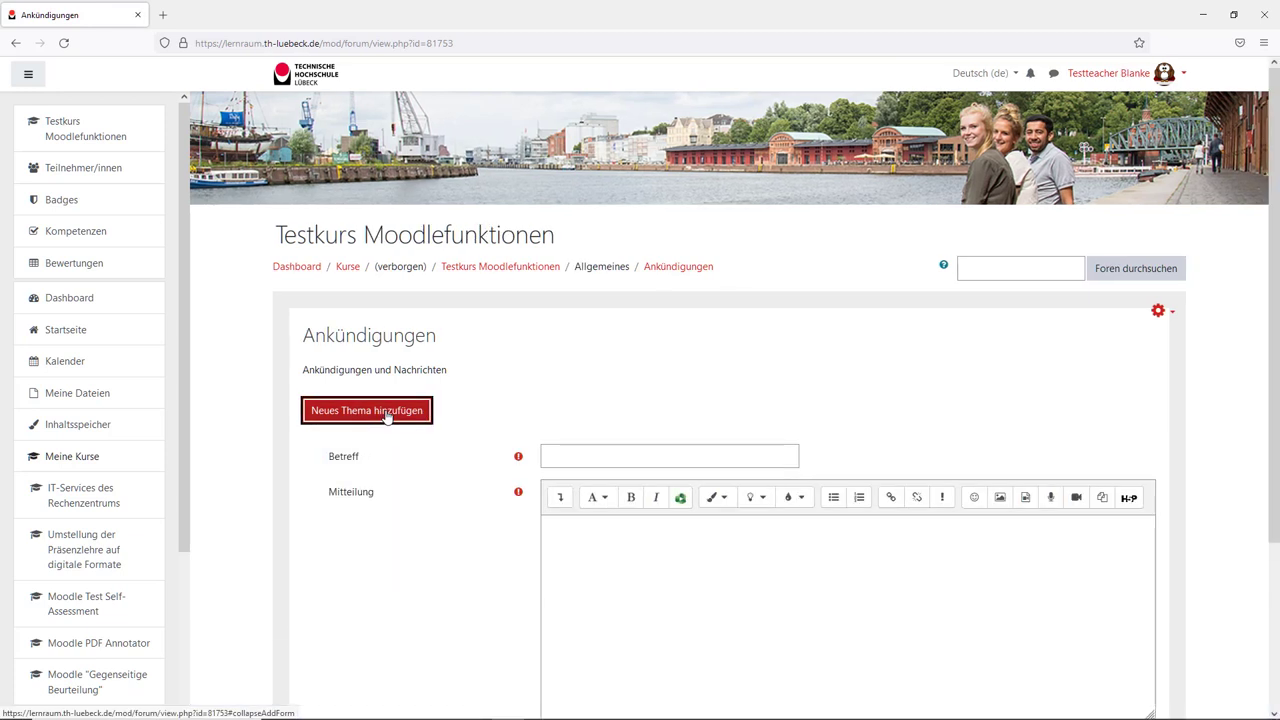
{"action": "left_click", "coordinate": [582, 456]}
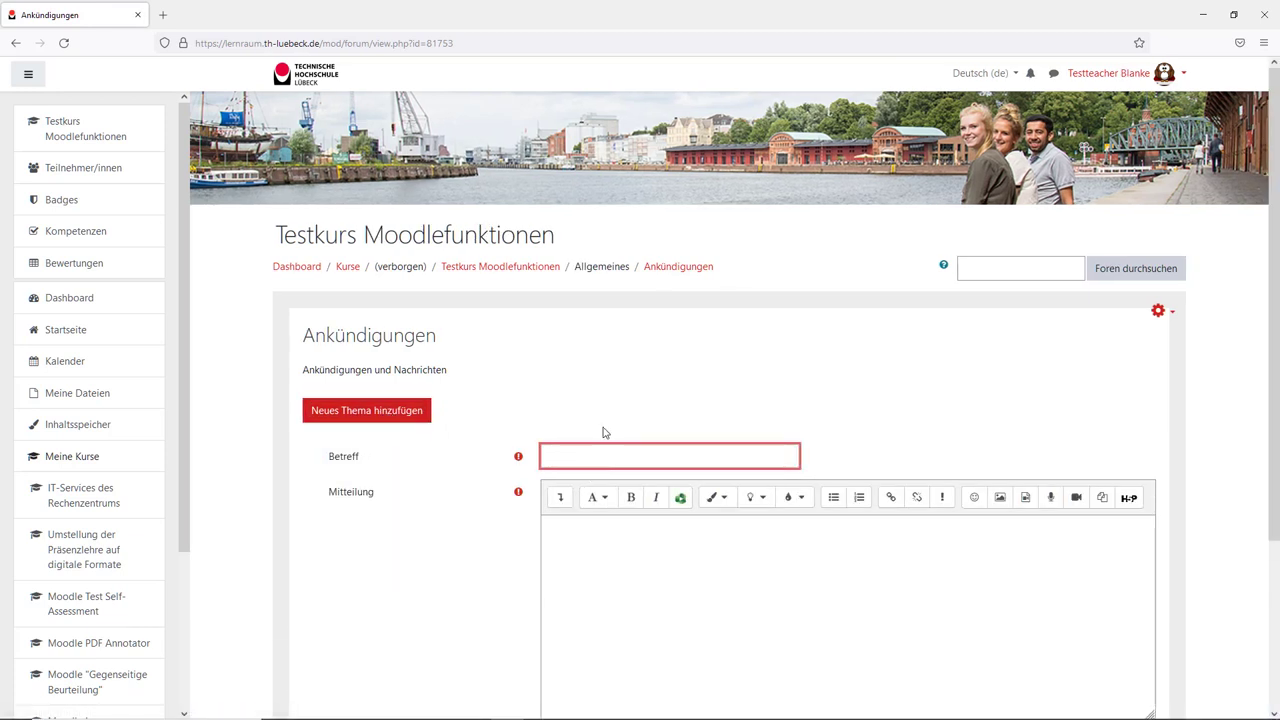
{"action": "type", "text": "Wichtige Ankündigung"}
{"action": "left_click", "coordinate": [607, 530]}
{"action": "type", "text": "Wichtig!!!"}
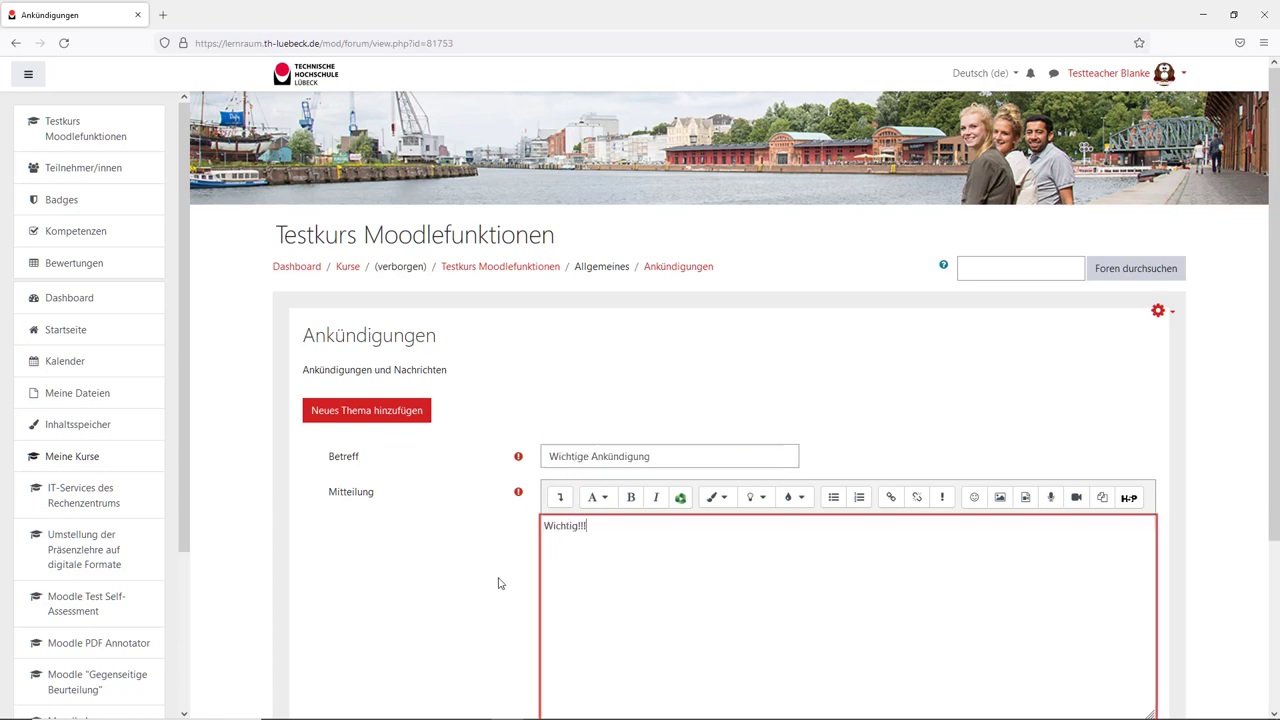
Step: Expand the announcement to its advanced posting options, review them, and submit the post
{"action": "scroll", "coordinate": [454, 529], "scroll_direction": "down", "scroll_amount": 3}
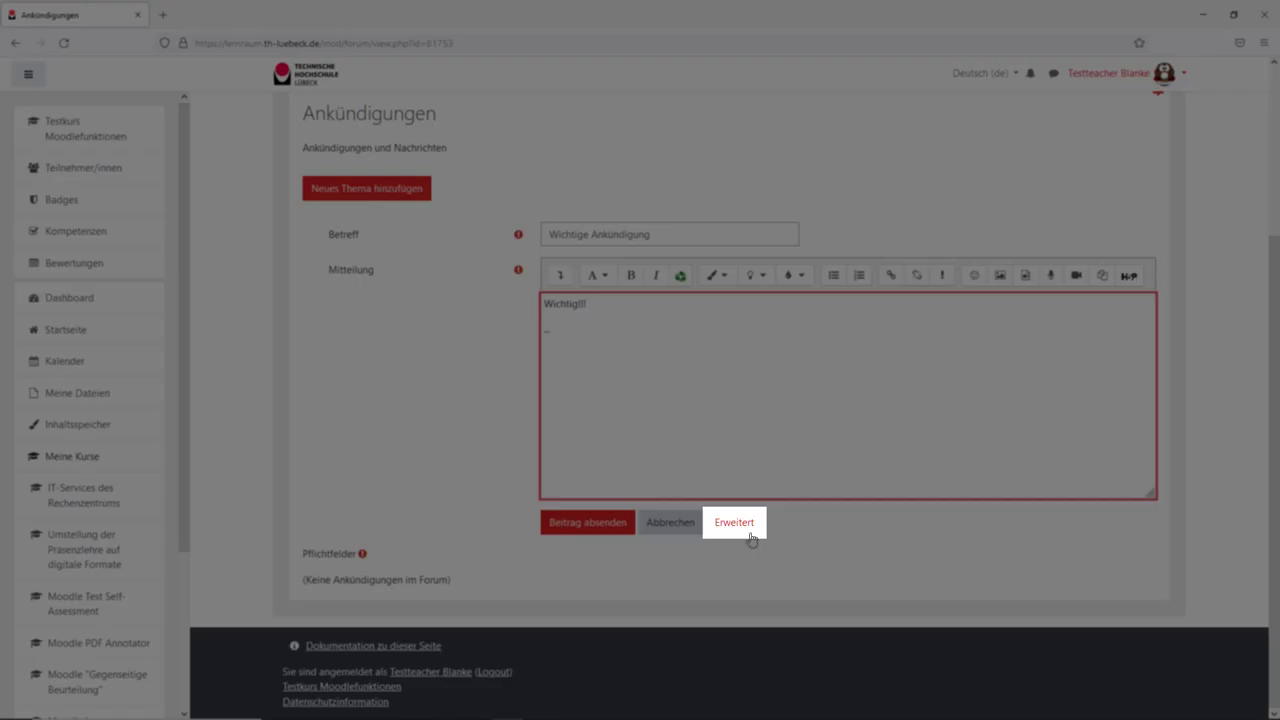
{"action": "left_click", "coordinate": [724, 526]}
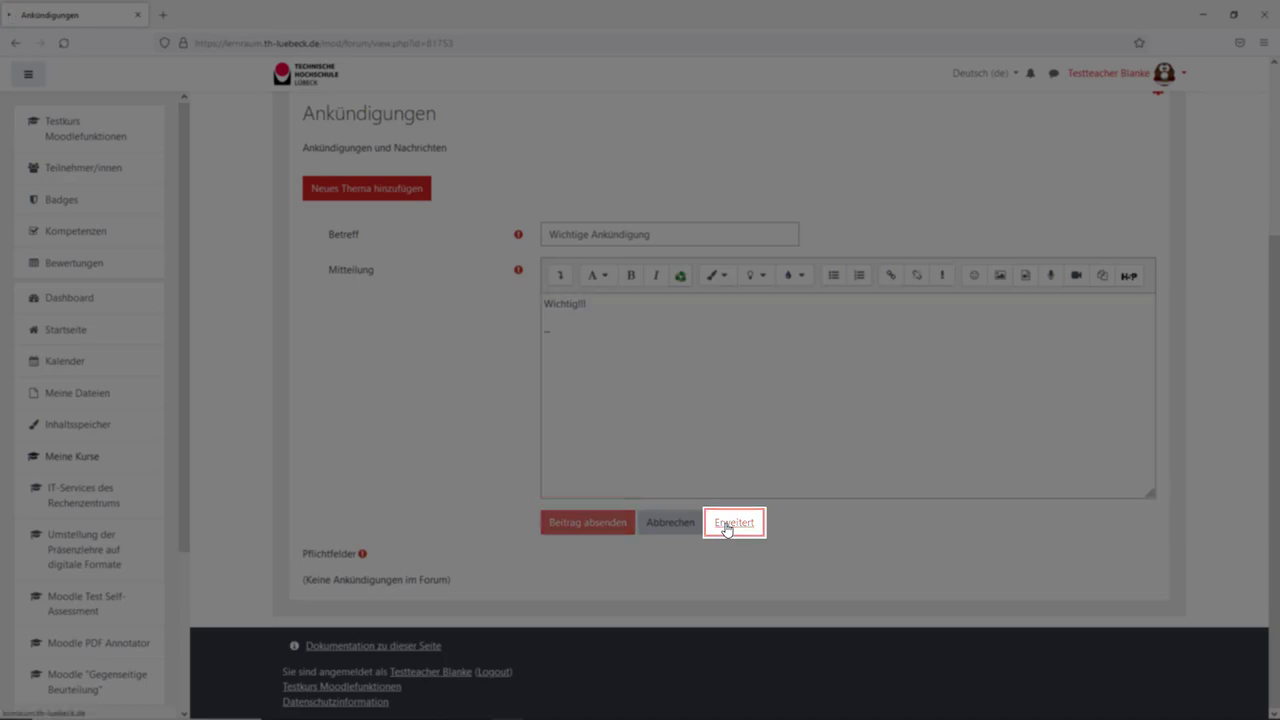
{"action": "scroll", "coordinate": [420, 537], "scroll_direction": "down", "scroll_amount": 4}
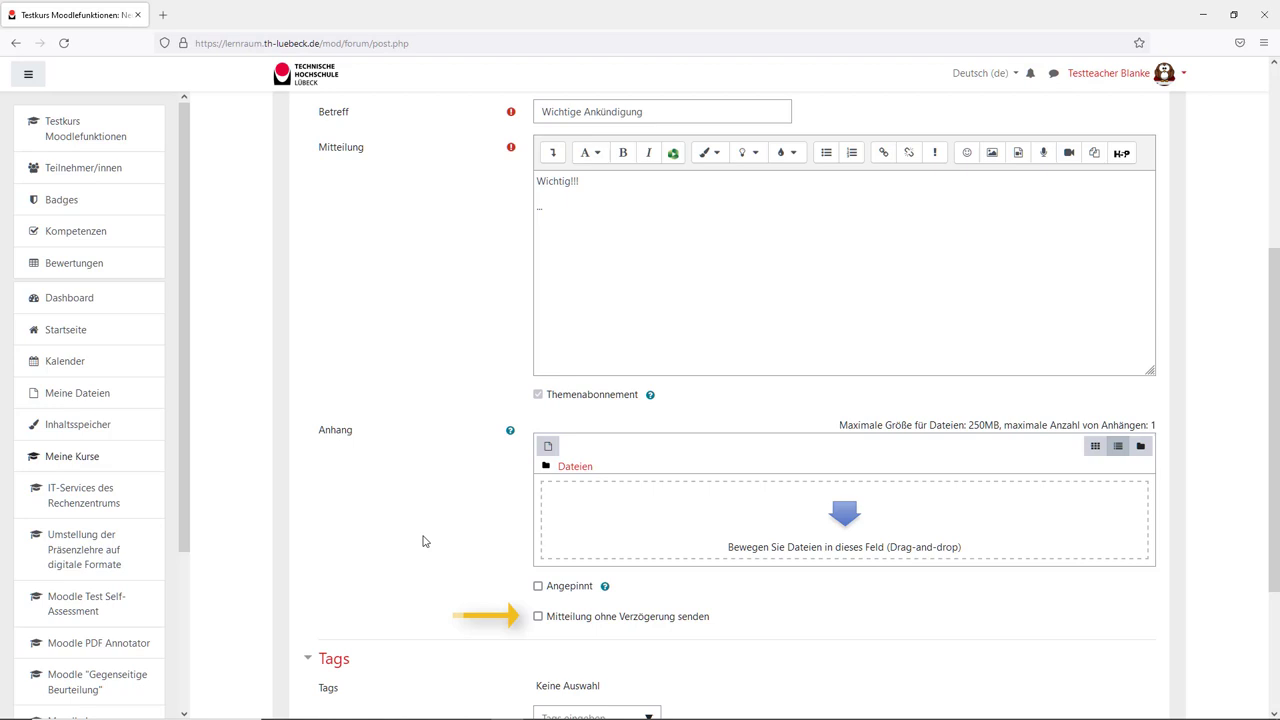
{"action": "scroll", "coordinate": [423, 541], "scroll_direction": "down", "scroll_amount": 3}
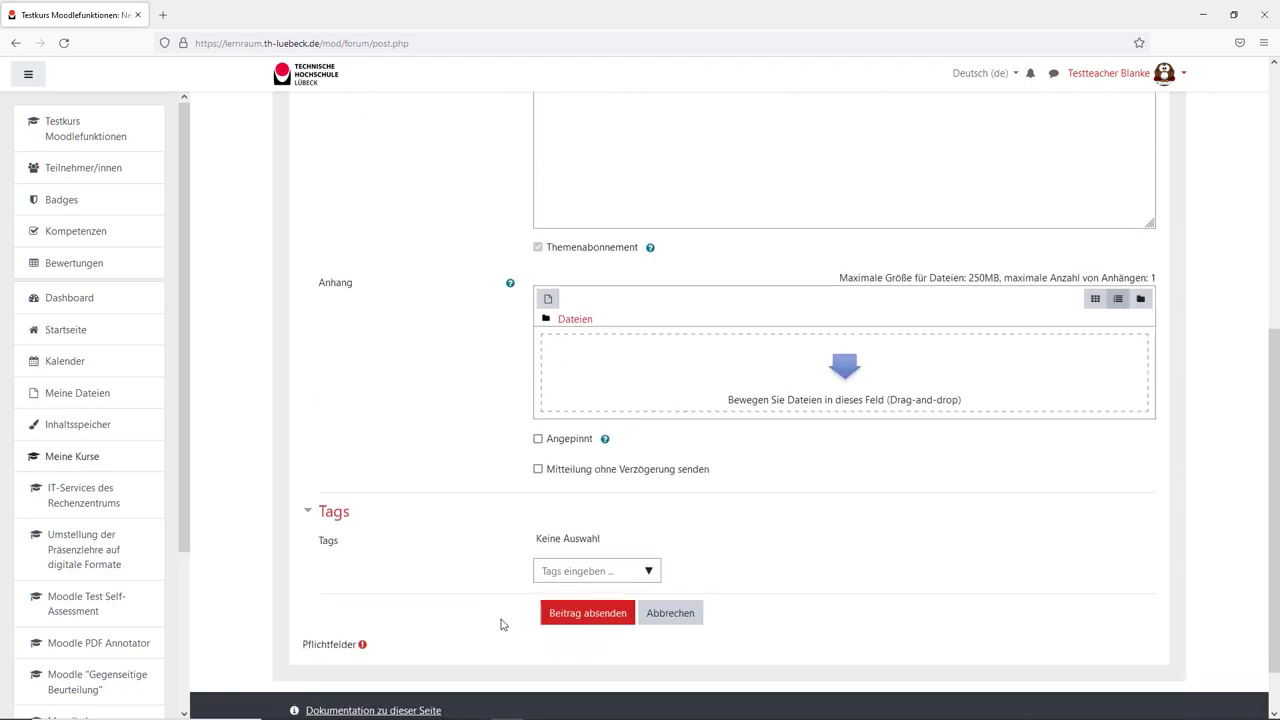
{"action": "left_click", "coordinate": [590, 614]}
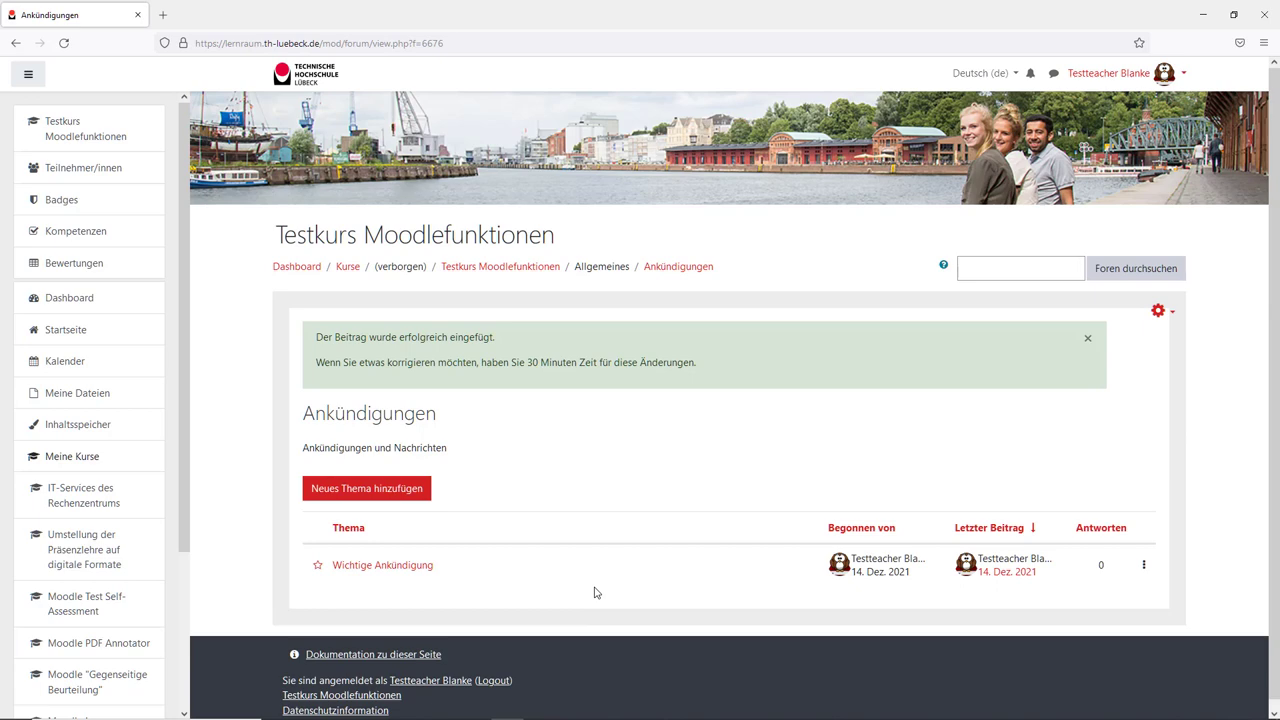
Step: Add the "Neue Ankündigungen" block to the Testkurs Moodlefunktionen course page in editing mode and place it above the Kalender block
{"action": "left_click", "coordinate": [531, 274]}
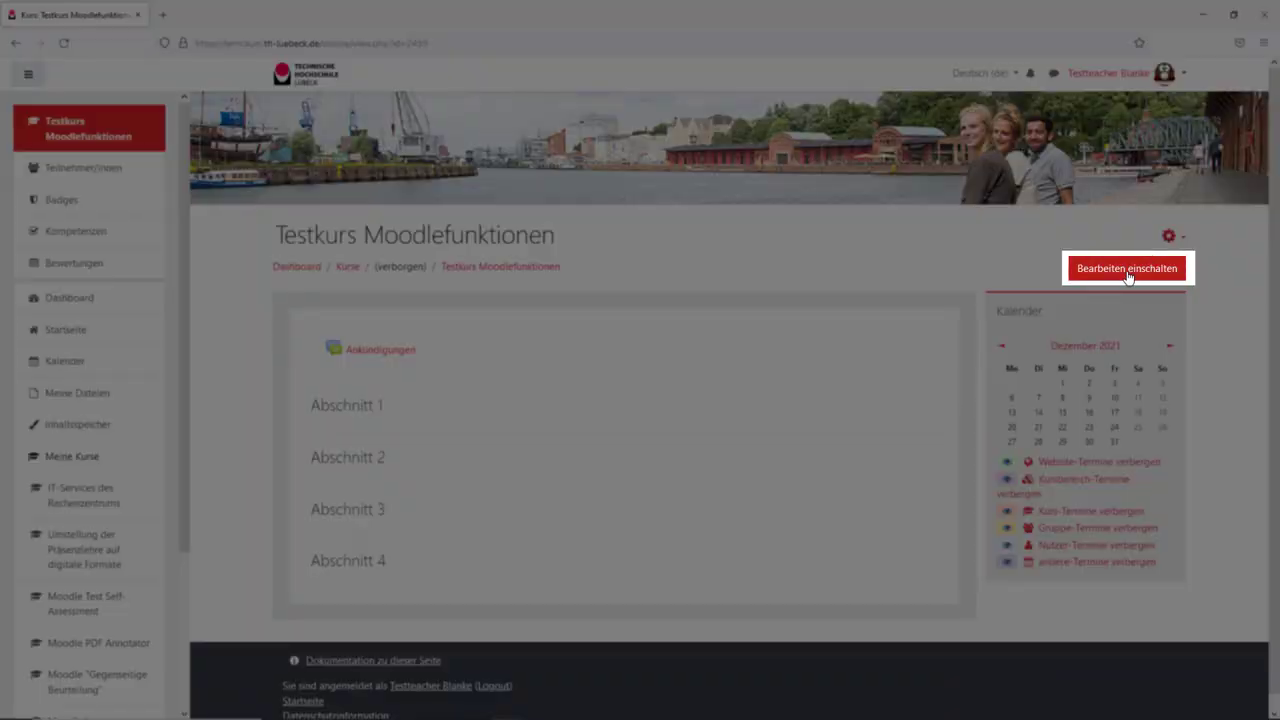
{"action": "left_click", "coordinate": [1127, 270]}
{"action": "scroll", "coordinate": [150, 615], "scroll_direction": "down", "scroll_amount": 5}
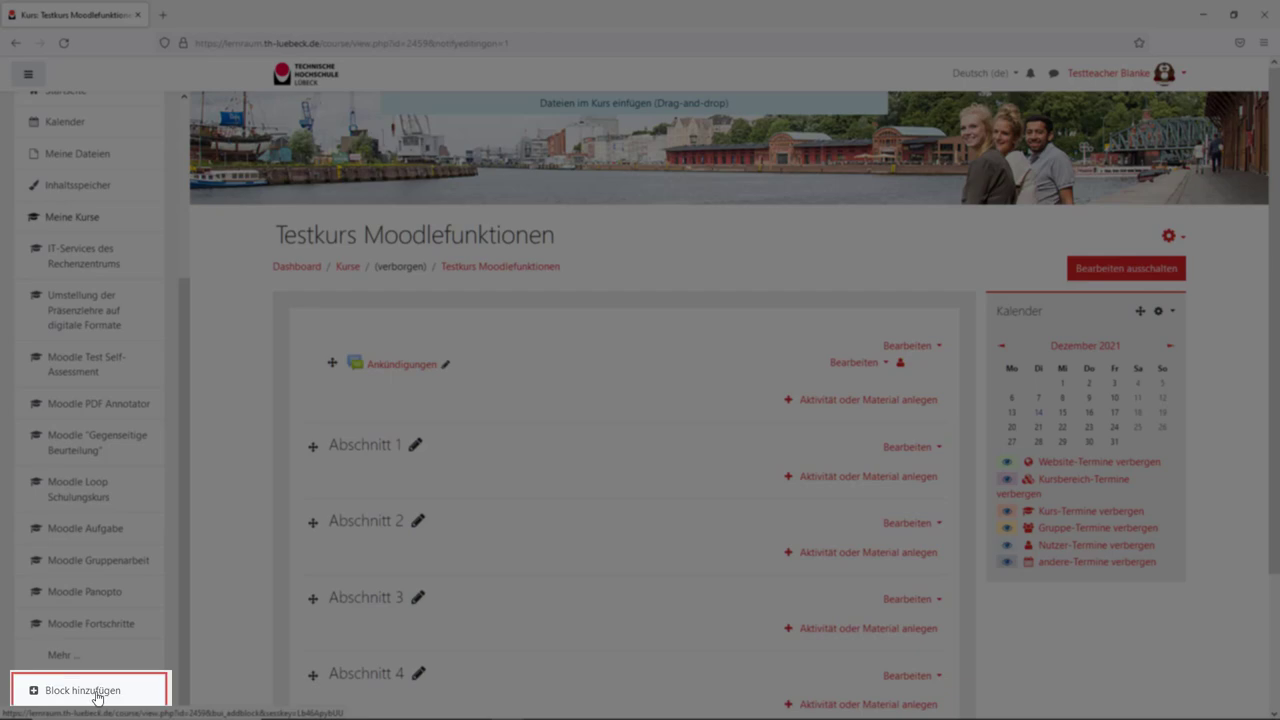
{"action": "left_click", "coordinate": [97, 691]}
{"action": "scroll", "coordinate": [618, 599], "scroll_direction": "down", "scroll_amount": 5}
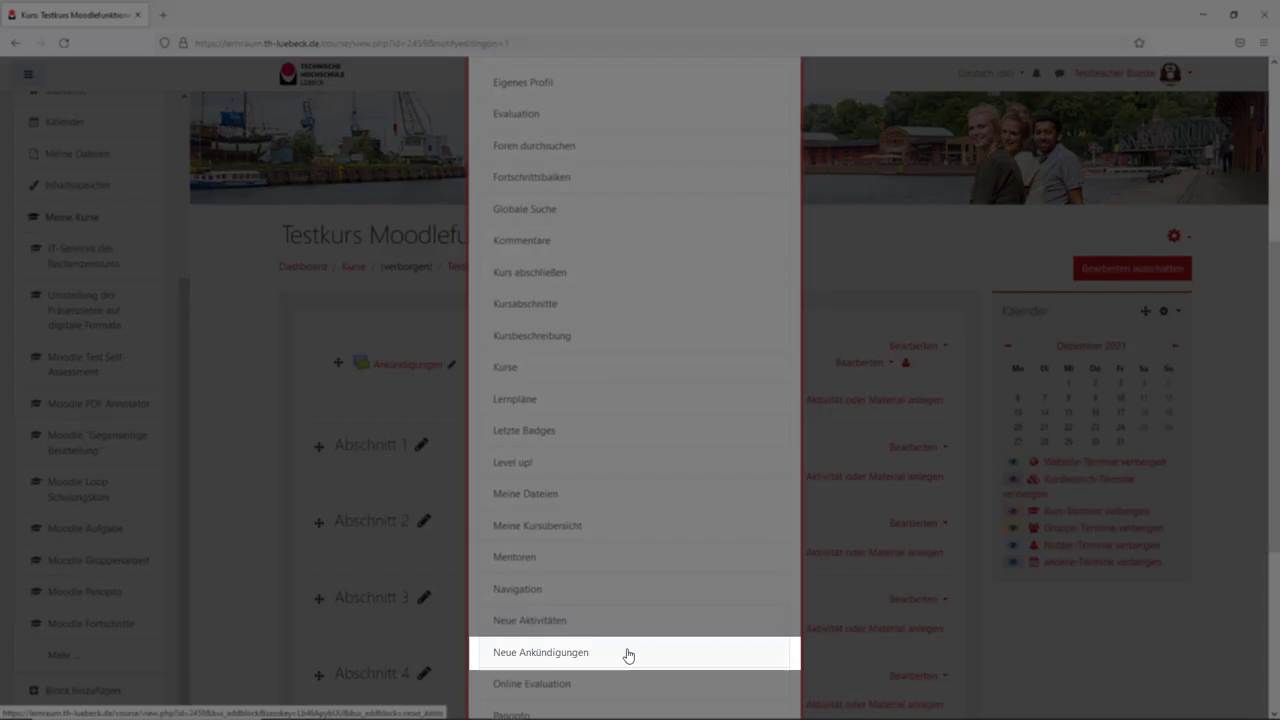
{"action": "left_click", "coordinate": [628, 655]}
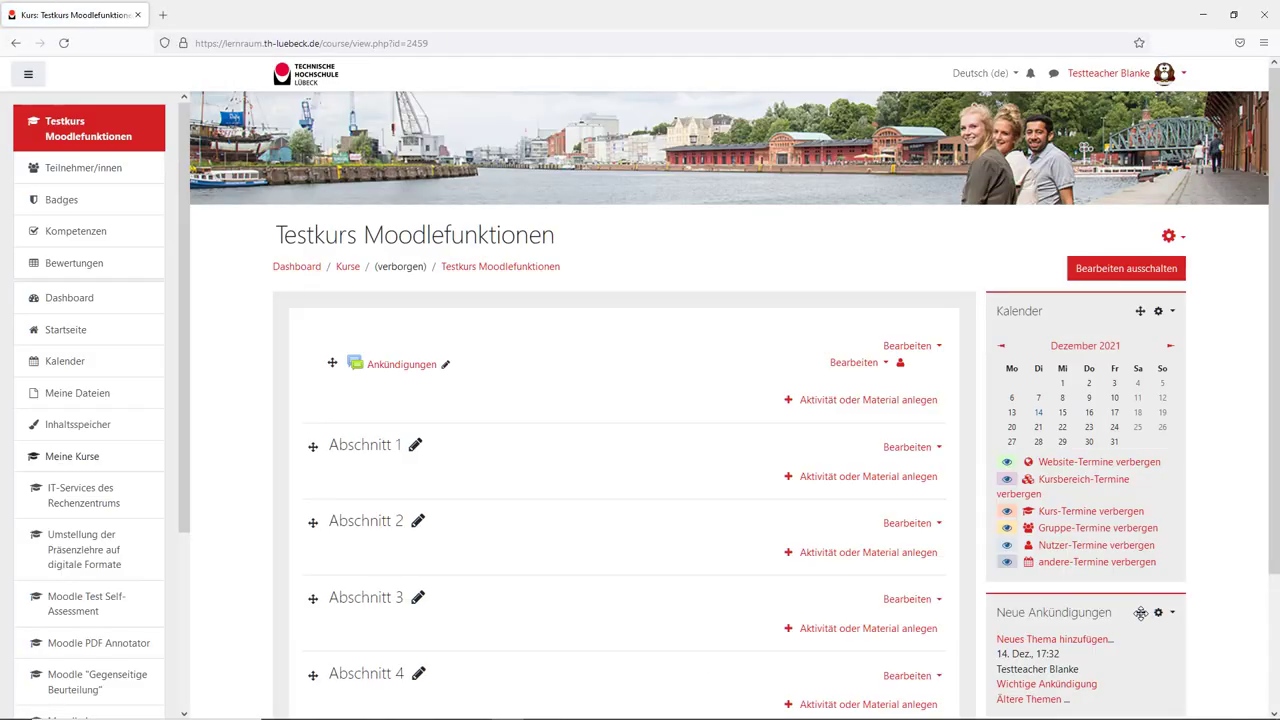
{"action": "left_click_drag", "start_coordinate": [1140, 612], "coordinate": [1143, 329]}
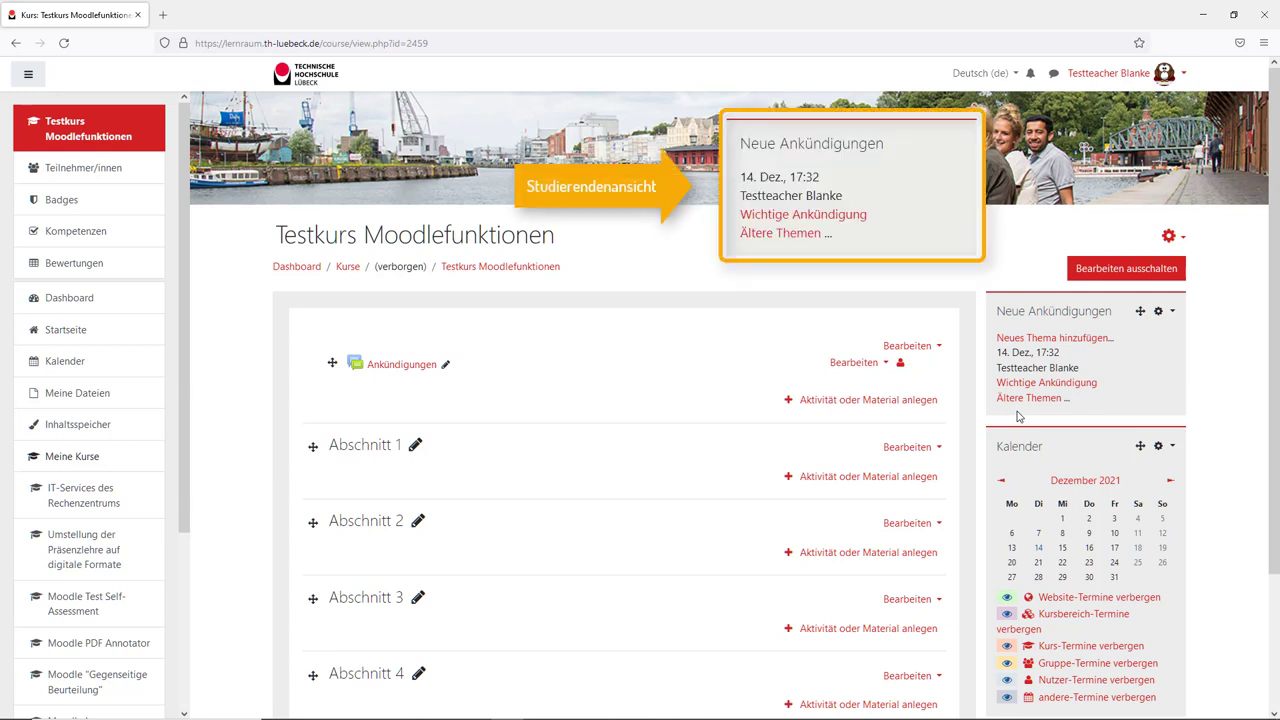
Step: Add a Forum activity to Abschnitt 1 named "Forum für ...", reviewing the forum types and keeping Standardforum
{"action": "left_click", "coordinate": [849, 481]}
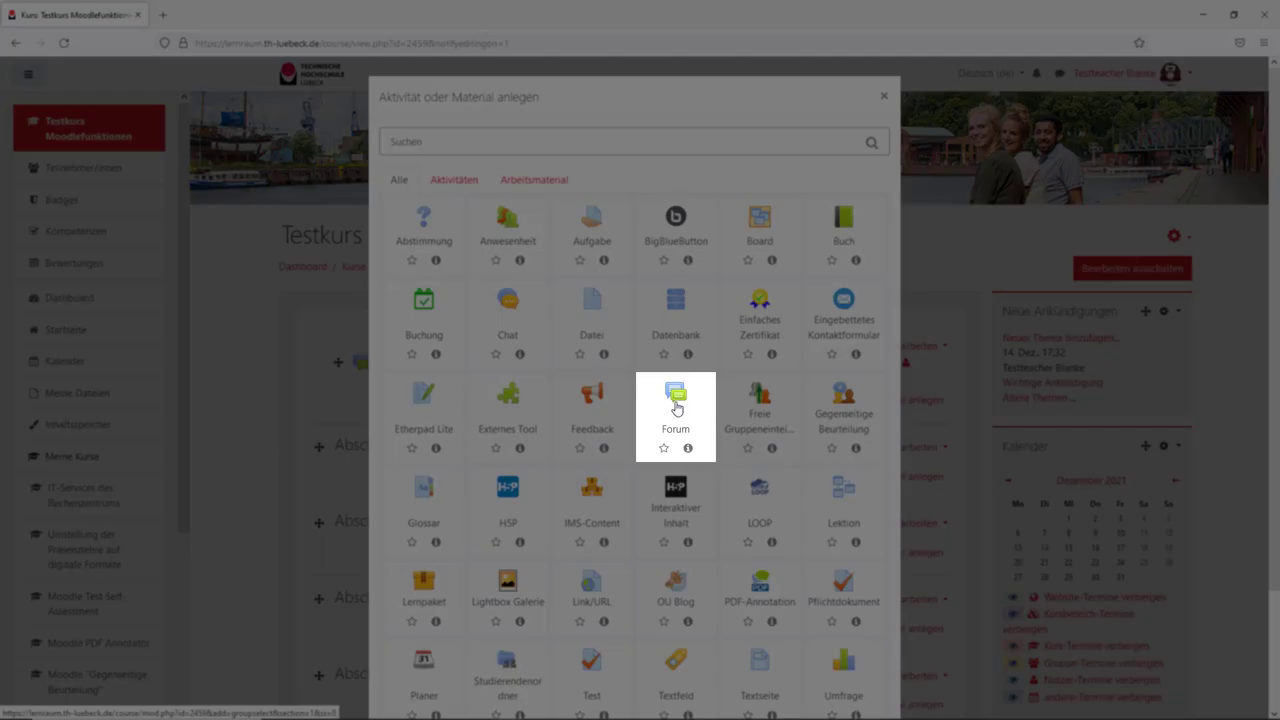
{"action": "left_click", "coordinate": [675, 398]}
{"action": "left_click", "coordinate": [655, 408]}
{"action": "type", "text": "Fo"}
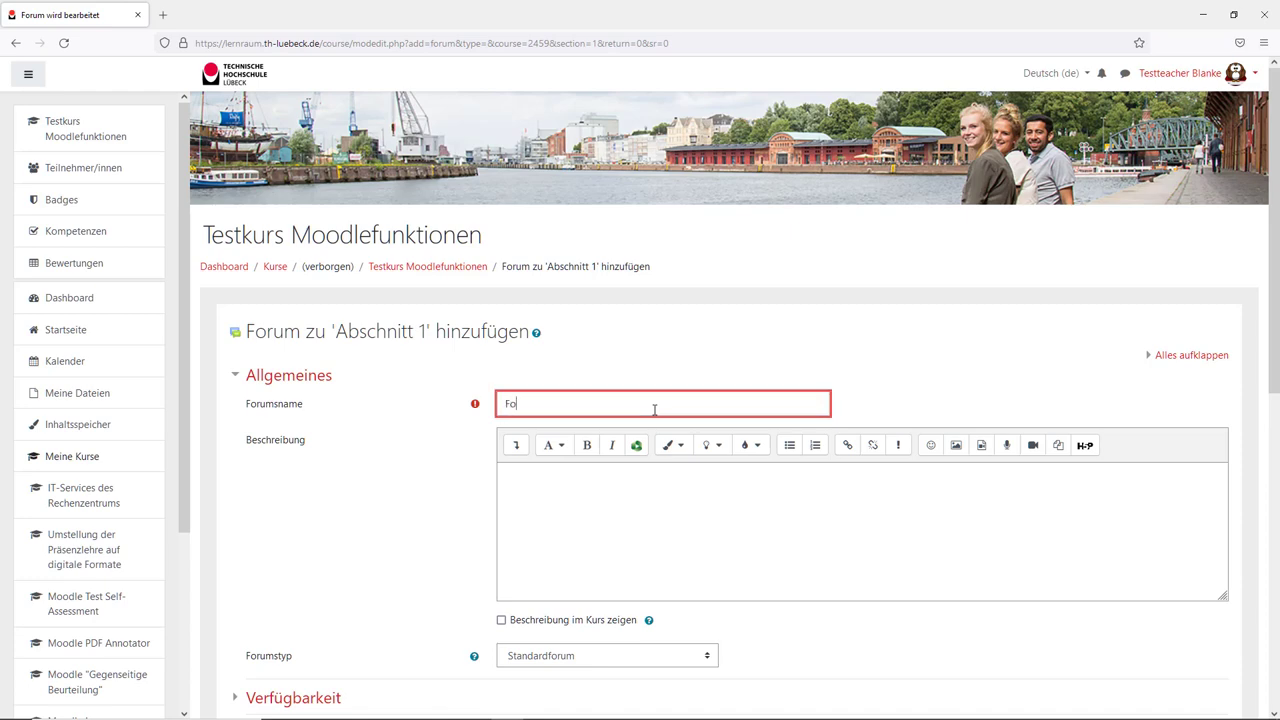
{"action": "type", "text": "rum für ..."}
{"action": "scroll", "coordinate": [406, 543], "scroll_direction": "down", "scroll_amount": 2}
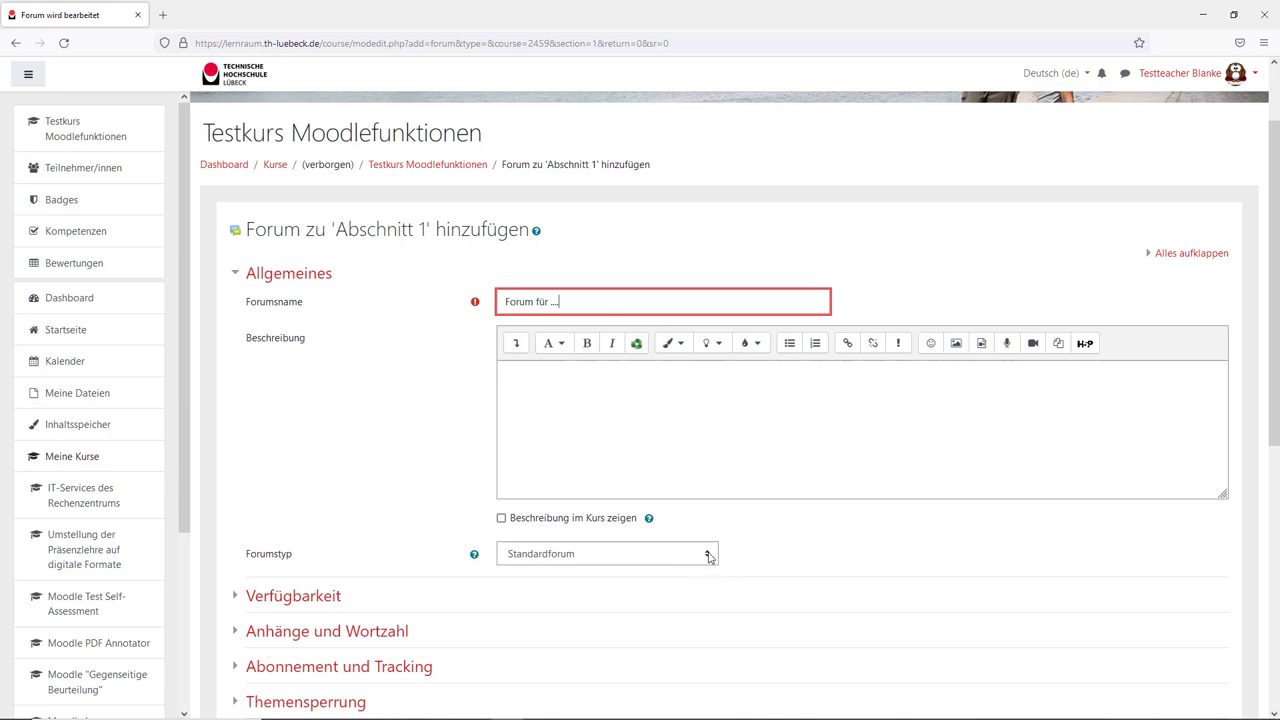
{"action": "left_click", "coordinate": [708, 557]}
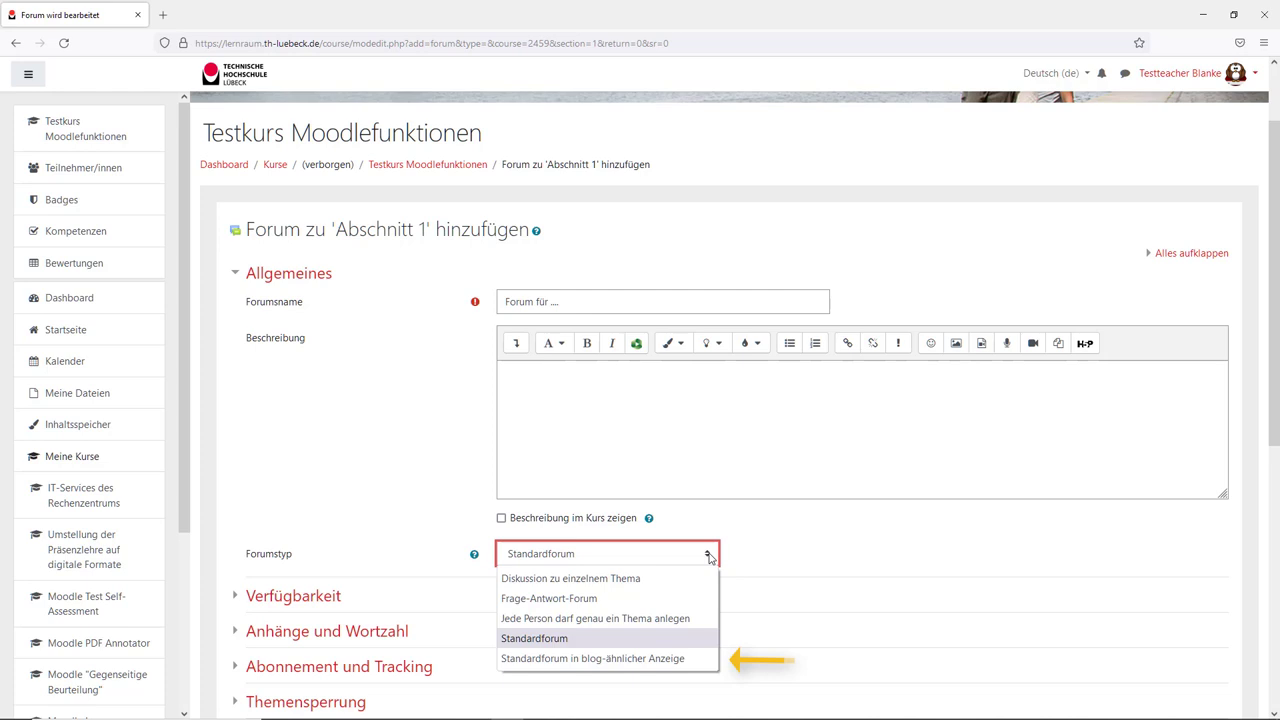
{"action": "left_click", "coordinate": [709, 556]}
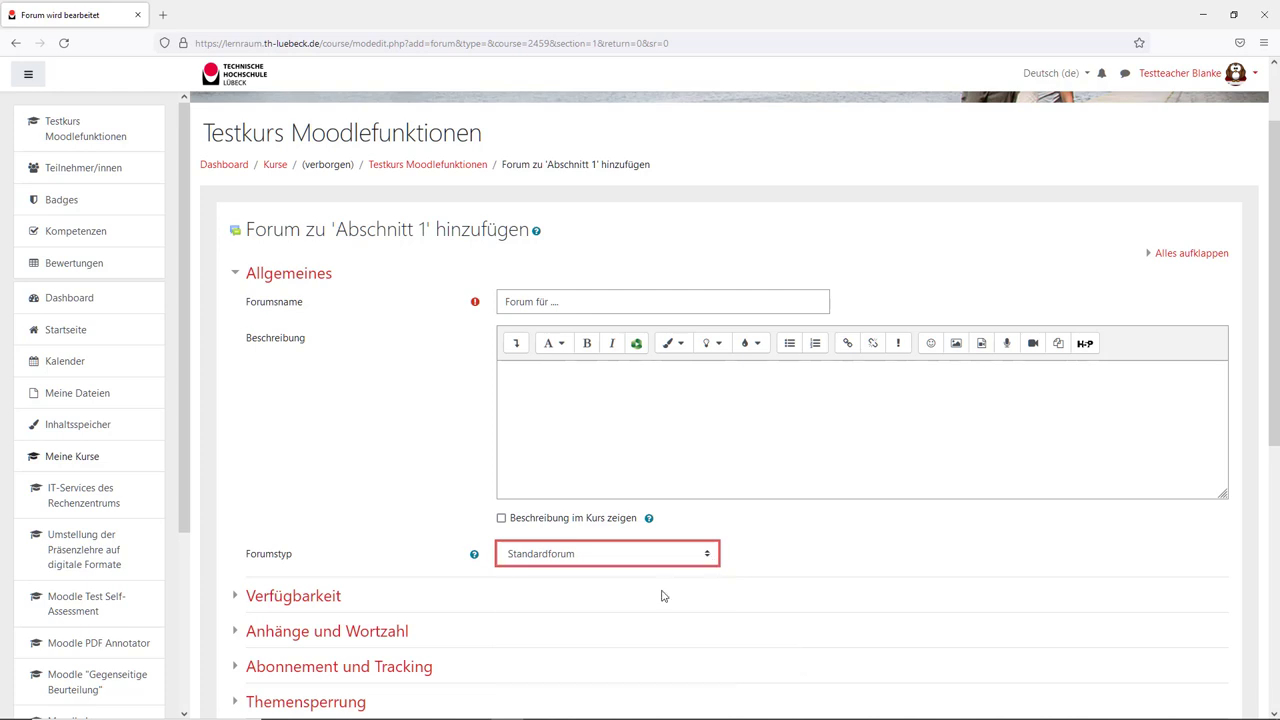
Step: Set the forum's maximum attachment file size to 250MB and the maximum number of attachments to 5
{"action": "scroll", "coordinate": [414, 594], "scroll_direction": "down", "scroll_amount": 2}
{"action": "left_click", "coordinate": [380, 540]}
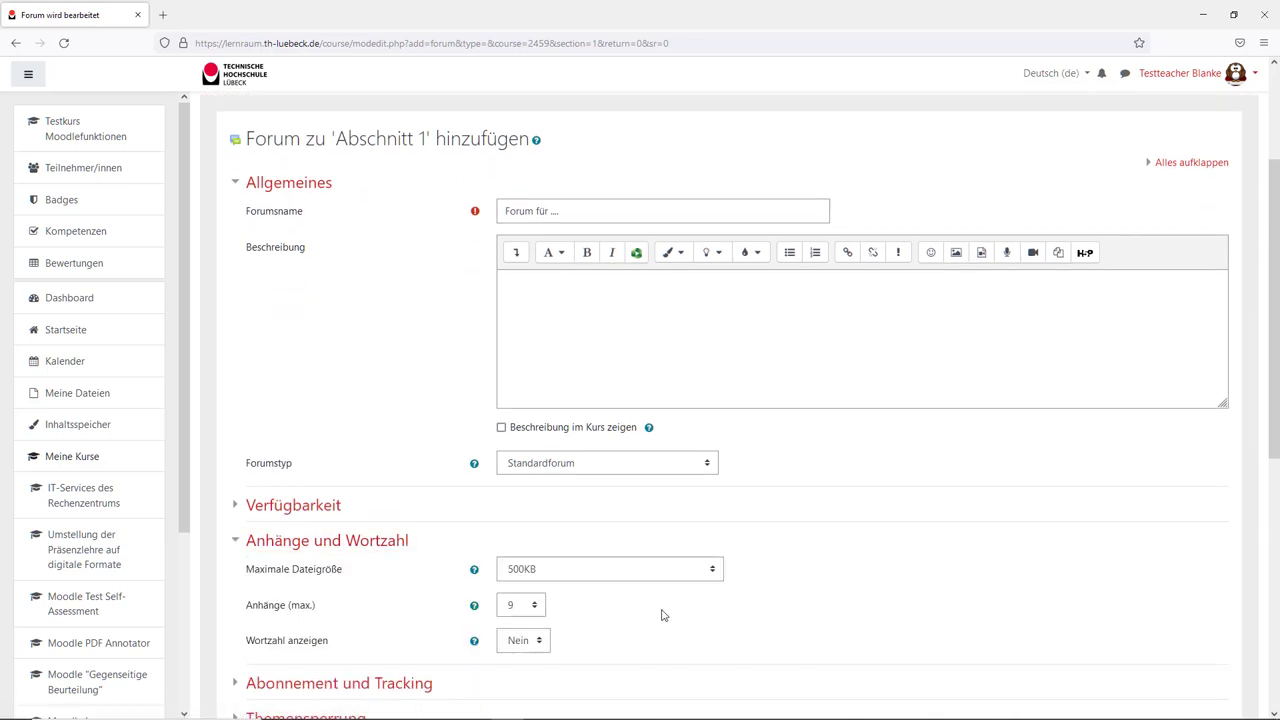
{"action": "left_click", "coordinate": [703, 572]}
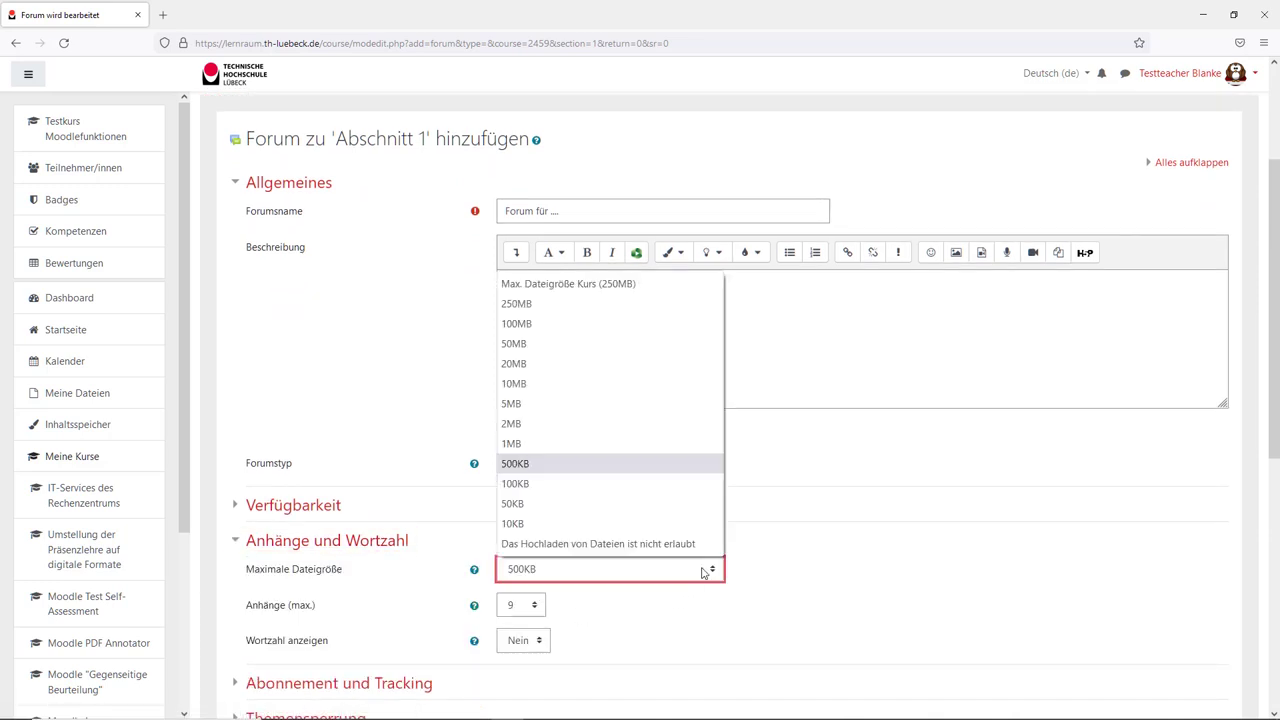
{"action": "left_click", "coordinate": [632, 311]}
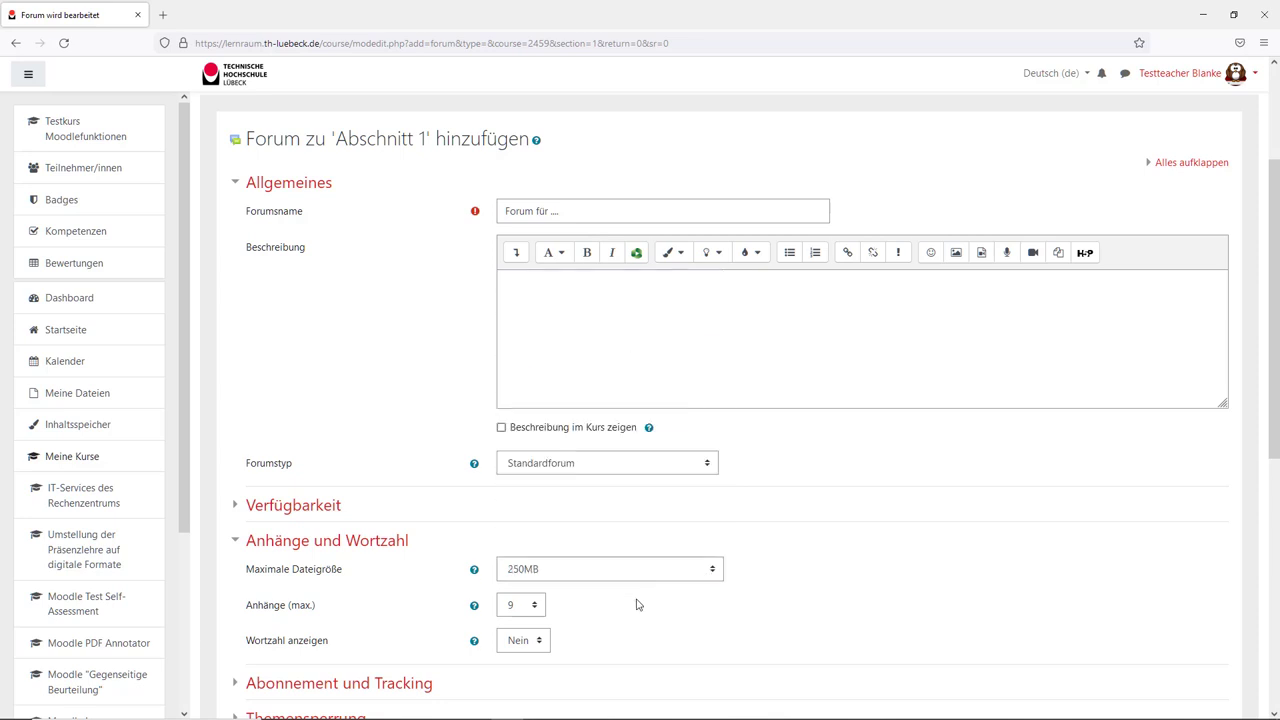
{"action": "left_click", "coordinate": [521, 606]}
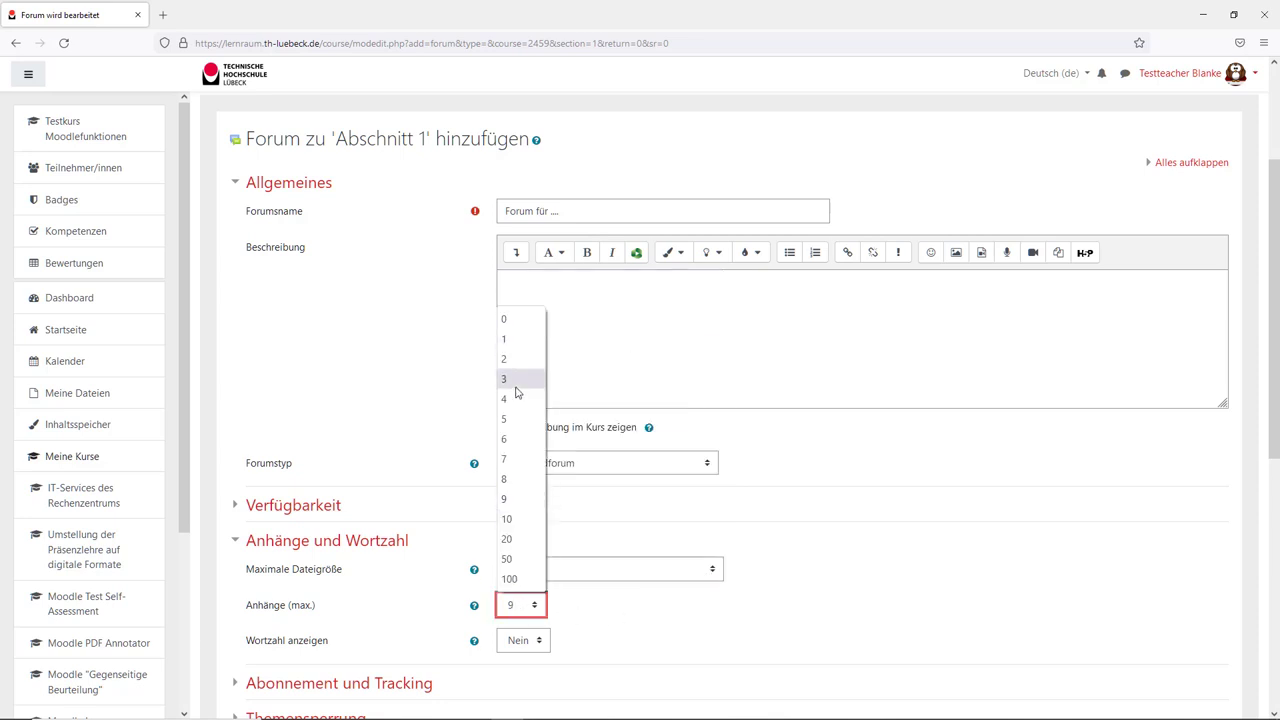
{"action": "left_click", "coordinate": [520, 420]}
{"action": "left_click", "coordinate": [588, 618]}
Step: Examine the available Abonnement and Forumstracking options in the forum's Abonnement und Tracking settings, leaving both on Optional
{"action": "scroll", "coordinate": [345, 615], "scroll_direction": "down", "scroll_amount": 1}
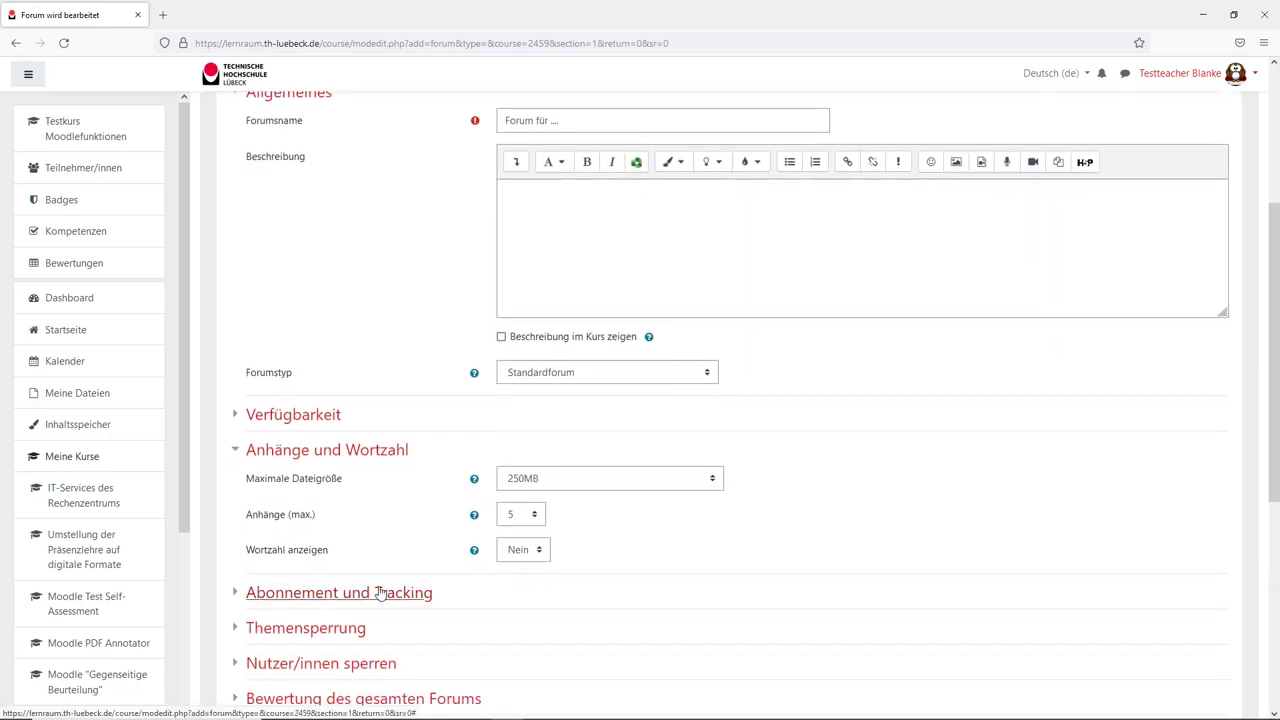
{"action": "left_click", "coordinate": [380, 592]}
{"action": "left_click", "coordinate": [738, 636]}
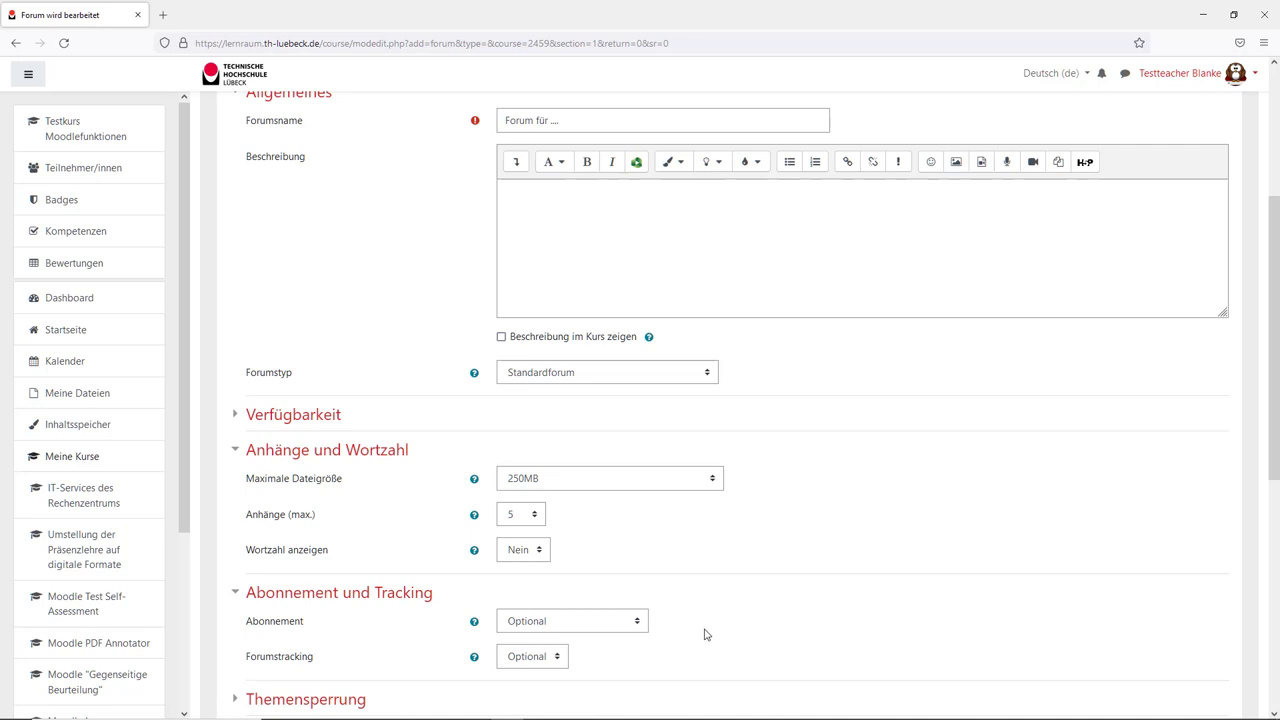
{"action": "scroll", "coordinate": [723, 626], "scroll_direction": "down", "scroll_amount": 2}
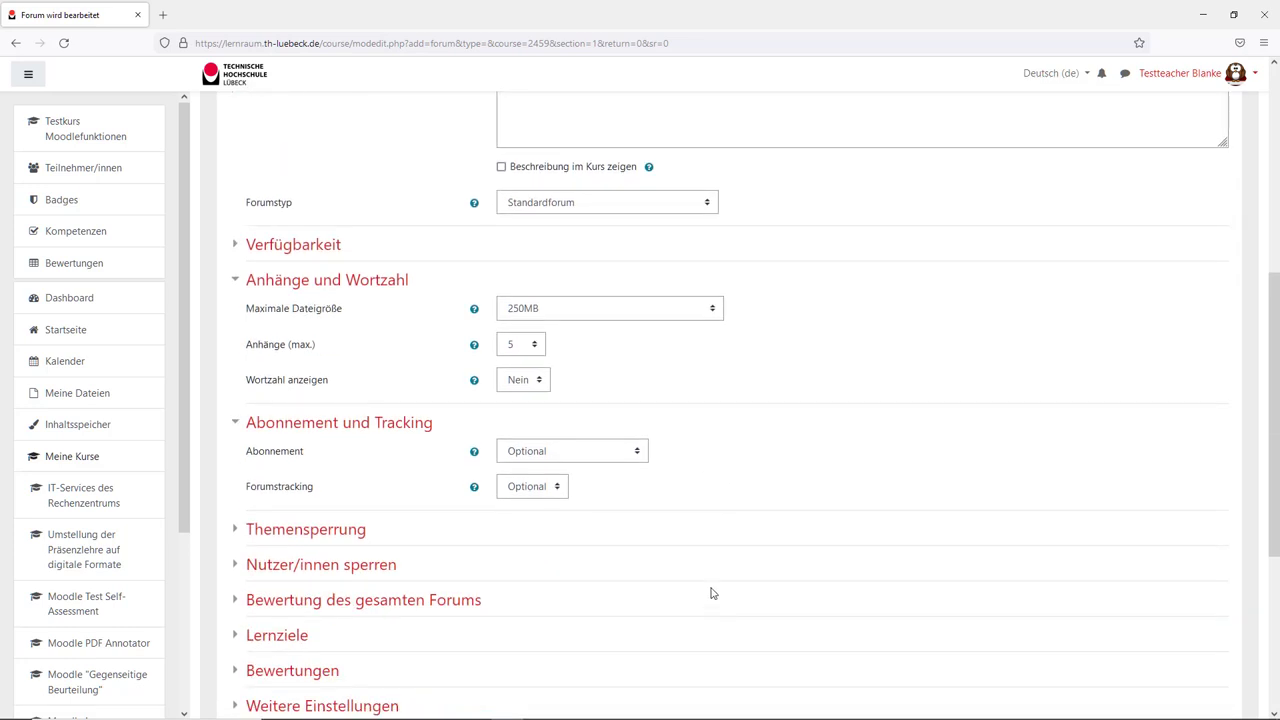
{"action": "left_click", "coordinate": [635, 451]}
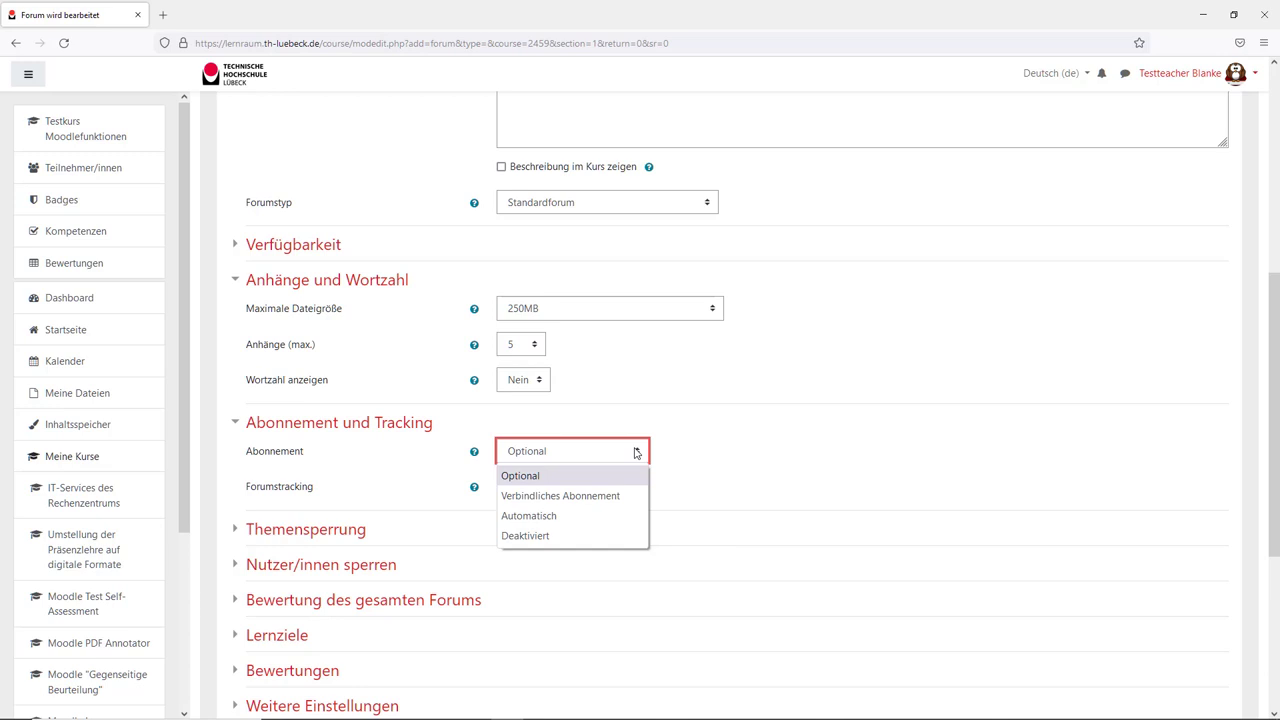
{"action": "left_click", "coordinate": [635, 453]}
{"action": "left_click", "coordinate": [557, 497]}
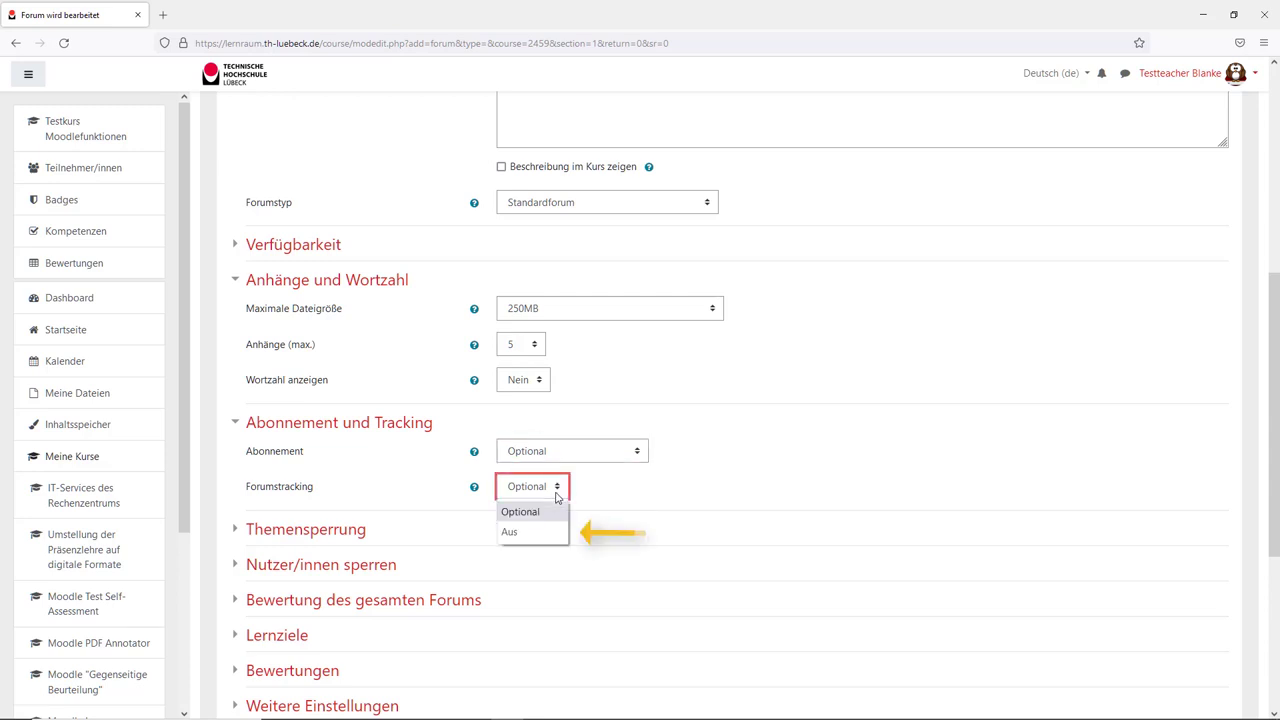
{"action": "left_click", "coordinate": [557, 497]}
{"action": "left_click", "coordinate": [618, 503]}
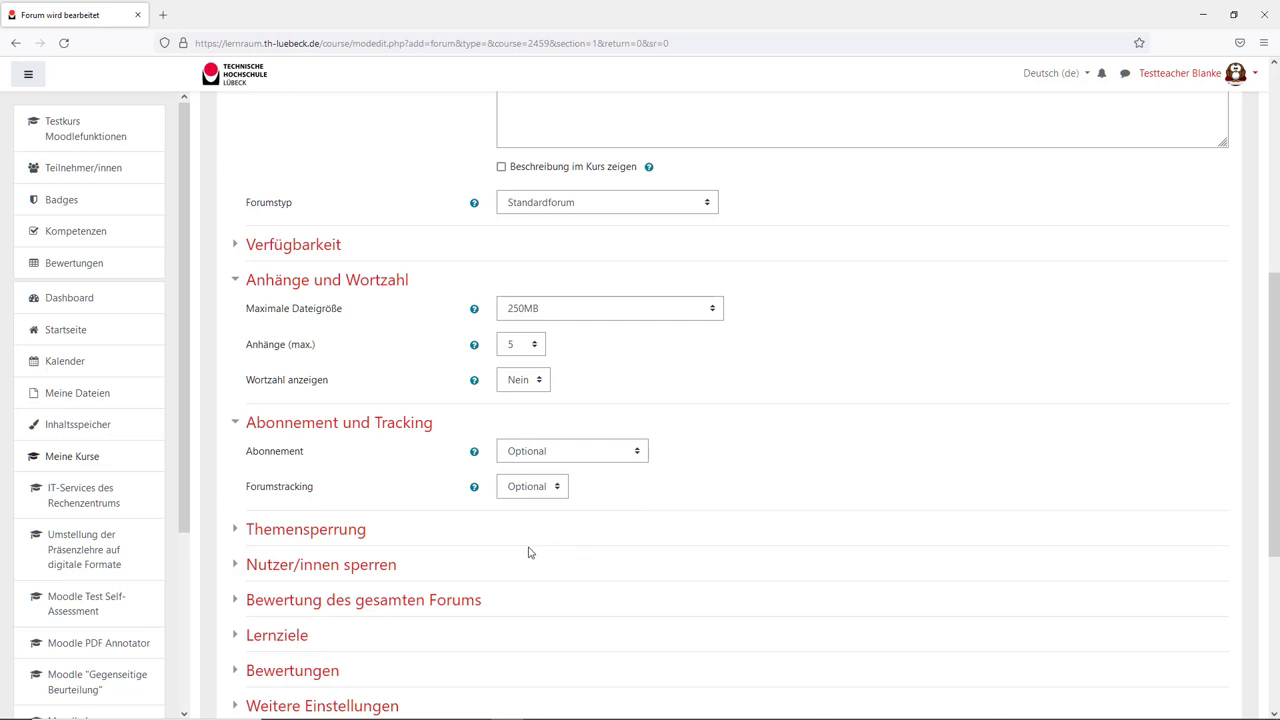
Step: Examine the inactivity periods offered under Themensperrung, leaving it on Nicht sperren, and look over the remaining forum settings sections
{"action": "scroll", "coordinate": [500, 560], "scroll_direction": "down", "scroll_amount": 1}
{"action": "left_click", "coordinate": [334, 495]}
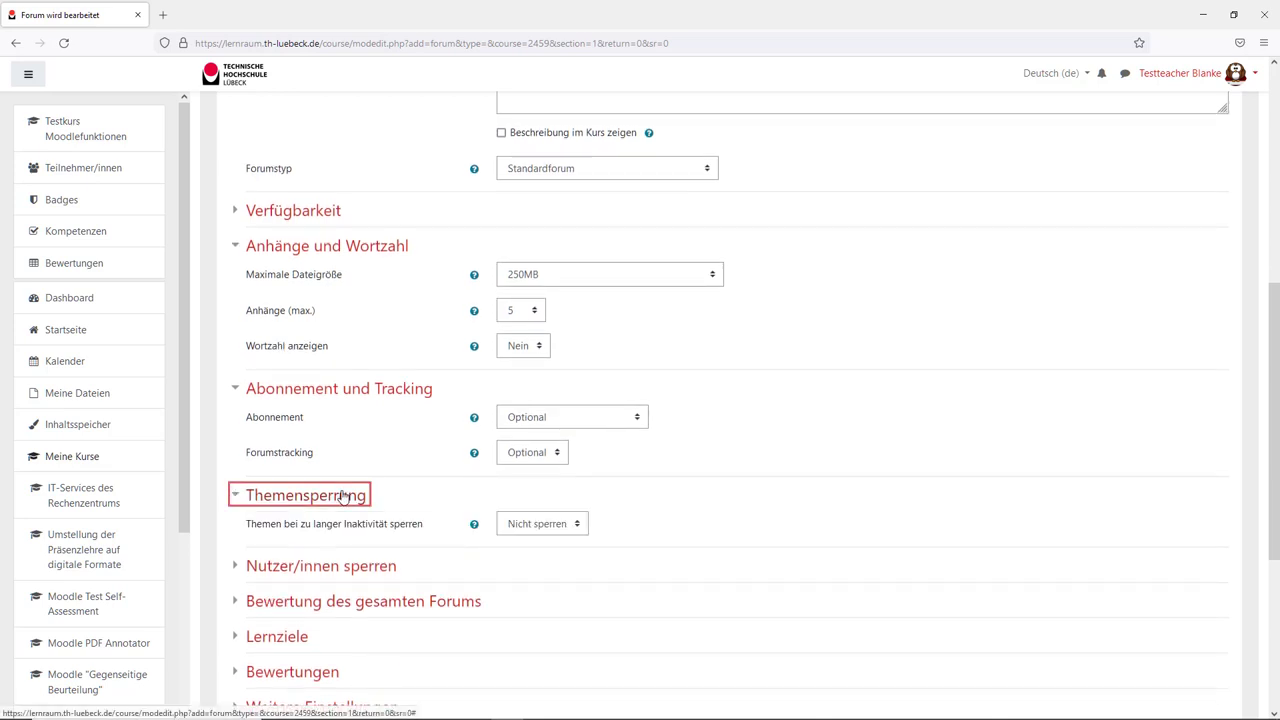
{"action": "left_click", "coordinate": [585, 531]}
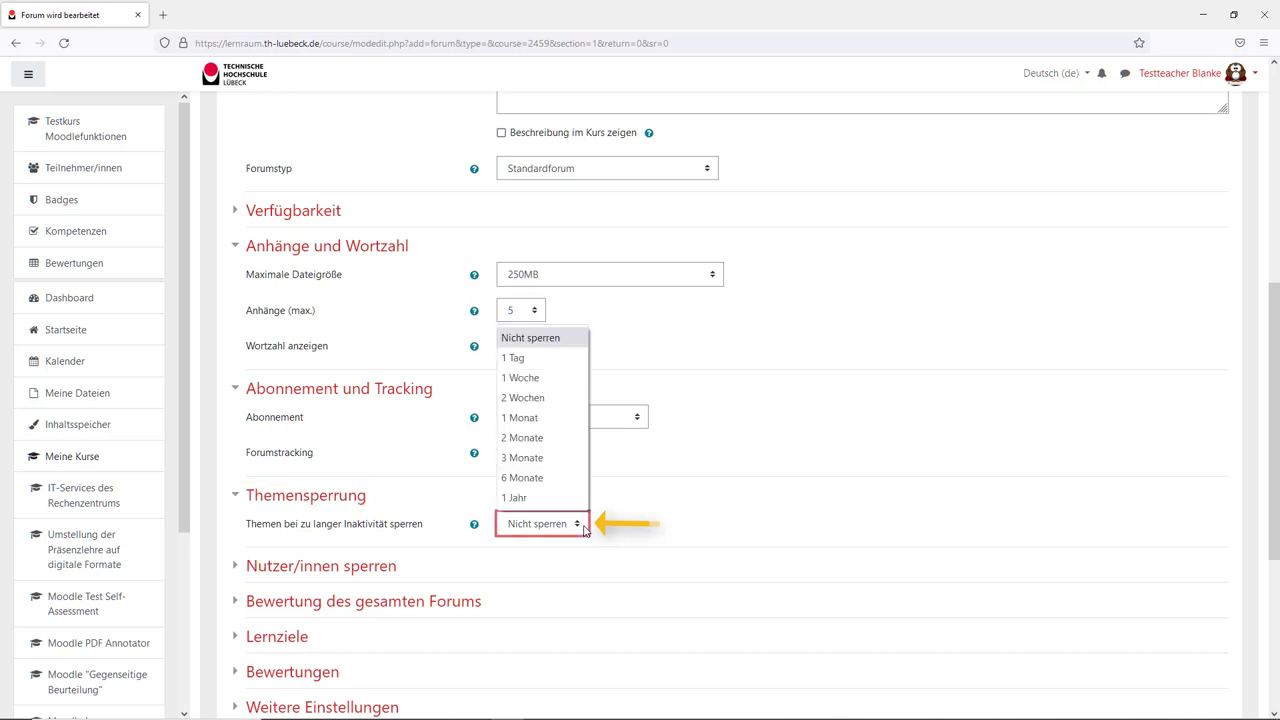
{"action": "left_click", "coordinate": [585, 531]}
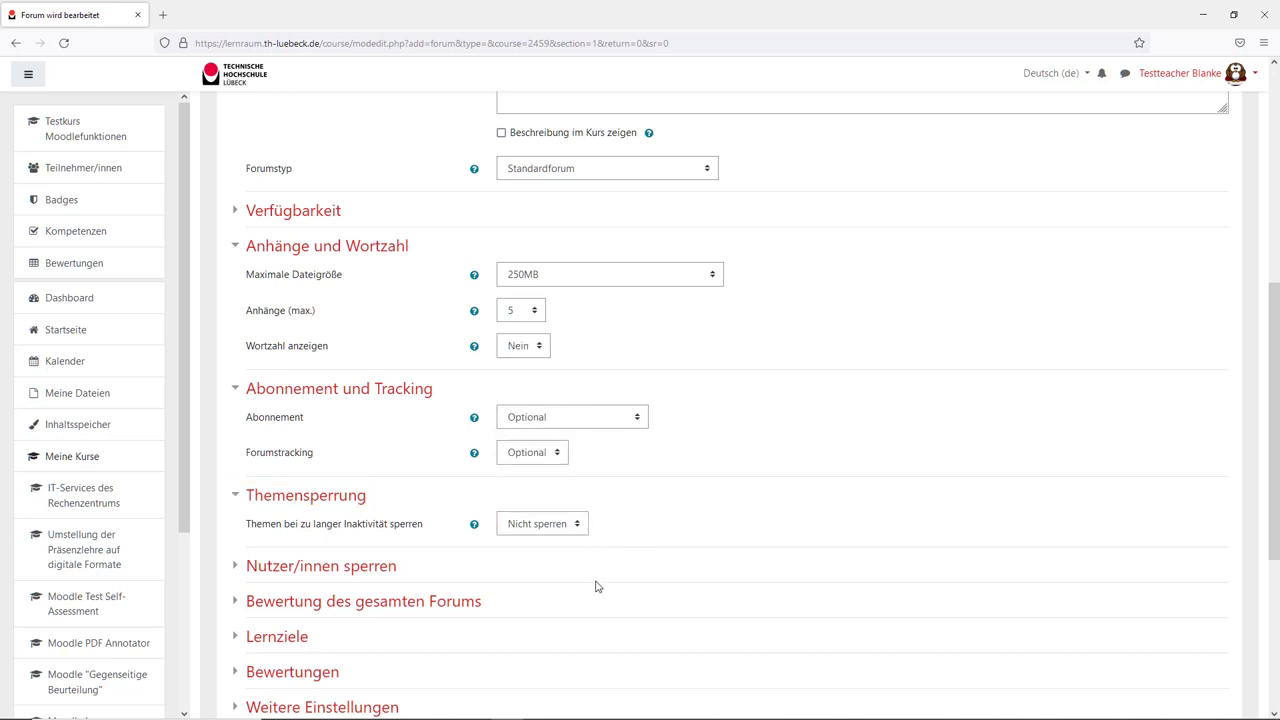
{"action": "scroll", "coordinate": [617, 589], "scroll_direction": "down", "scroll_amount": 1}
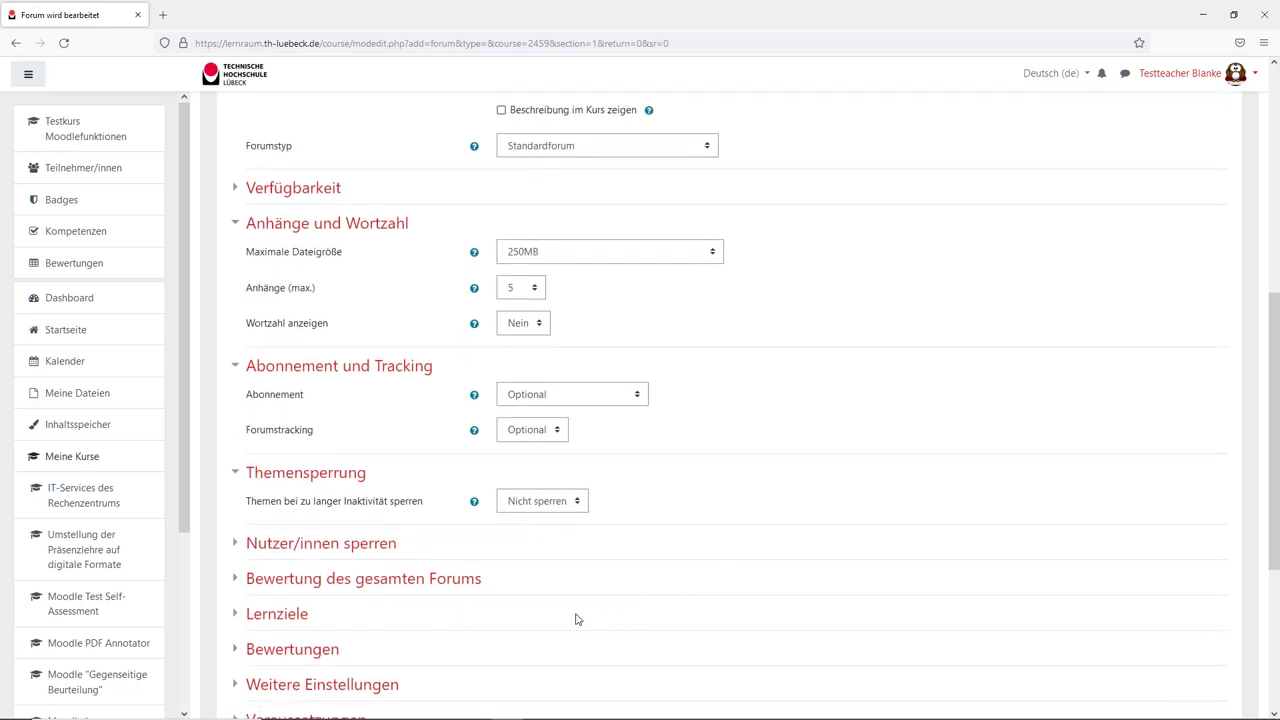
{"action": "scroll", "coordinate": [576, 619], "scroll_direction": "down", "scroll_amount": 2}
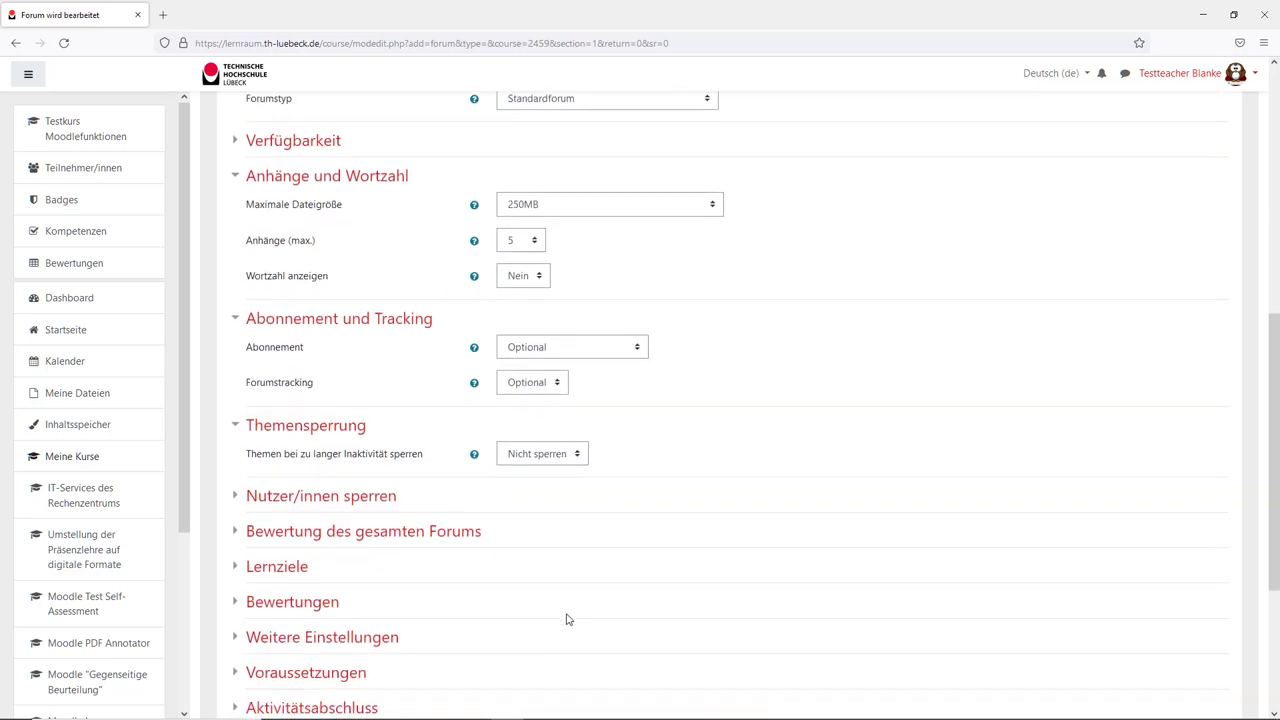
{"action": "scroll", "coordinate": [646, 634], "scroll_direction": "down", "scroll_amount": 3}
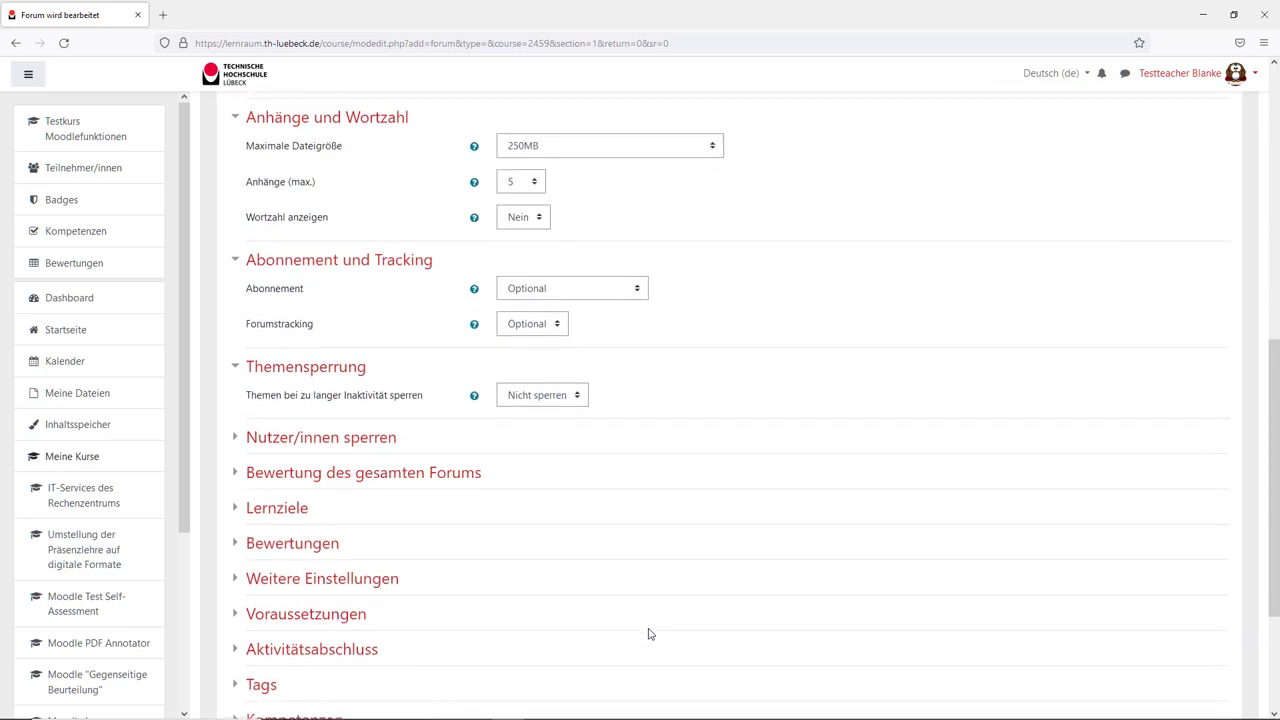
Step: Save the new forum, return to the course page and open the forum "Forum für ..." in Abschnitt 1
{"action": "scroll", "coordinate": [648, 634], "scroll_direction": "down", "scroll_amount": 5}
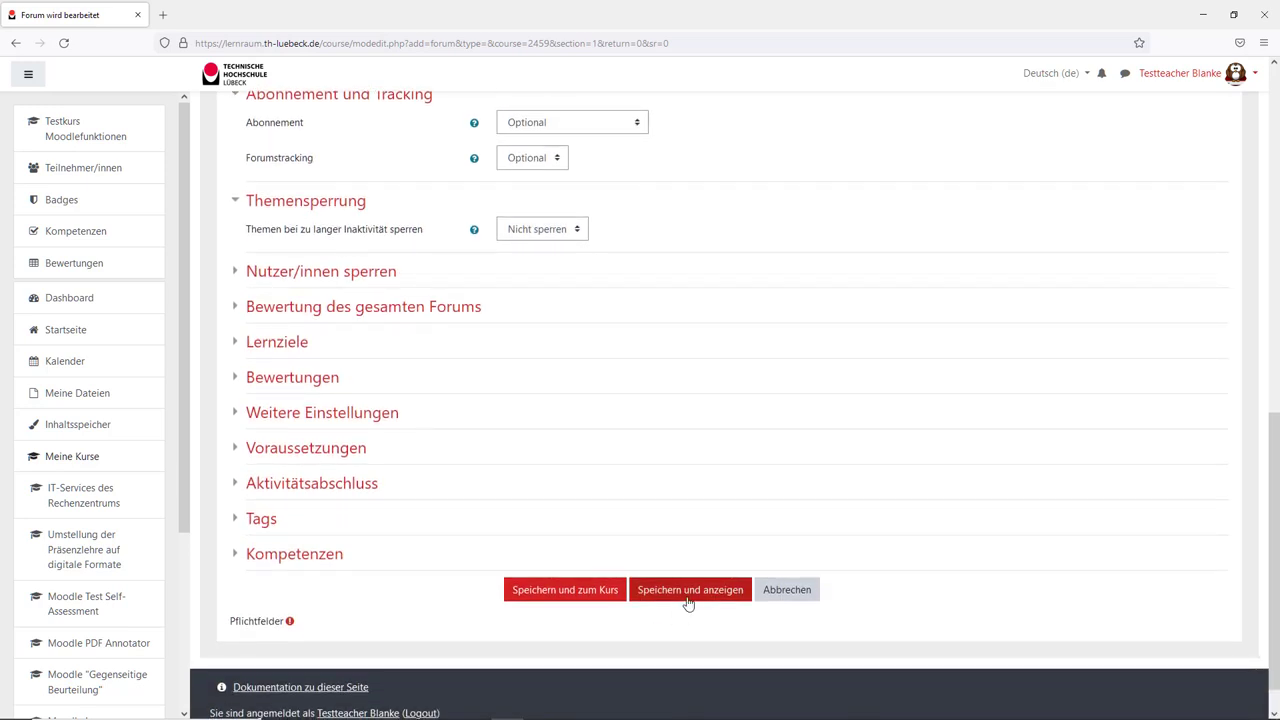
{"action": "left_click", "coordinate": [586, 593]}
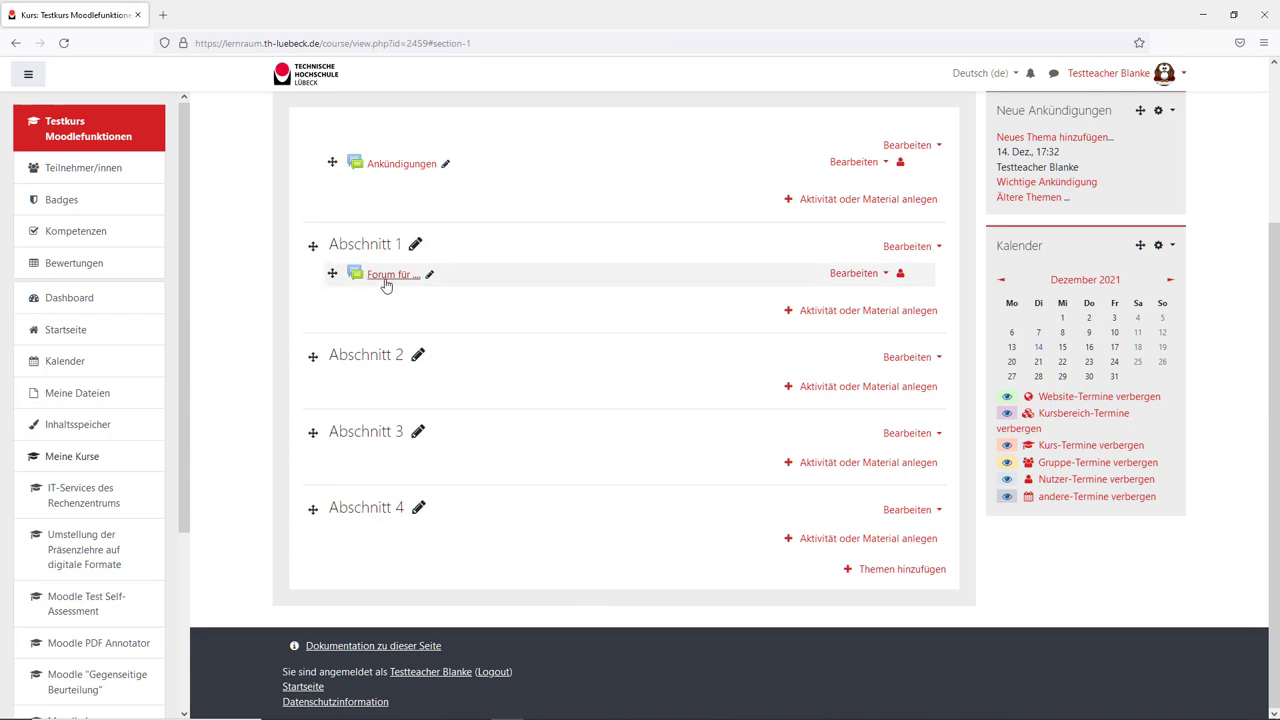
{"action": "left_click", "coordinate": [383, 280]}
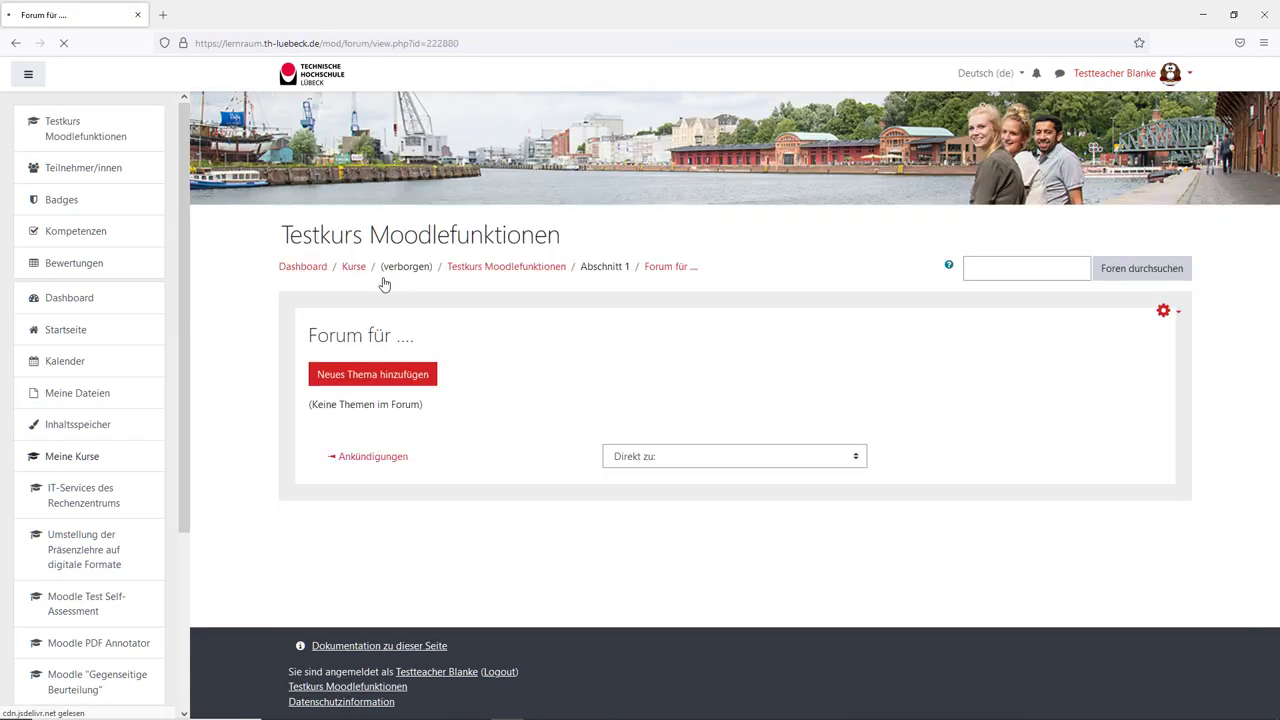
Step: Open the Abonnentenliste of "Forum für ..." to check who is subscribed
{"action": "left_click", "coordinate": [1163, 311]}
{"action": "key", "text": "Down"}
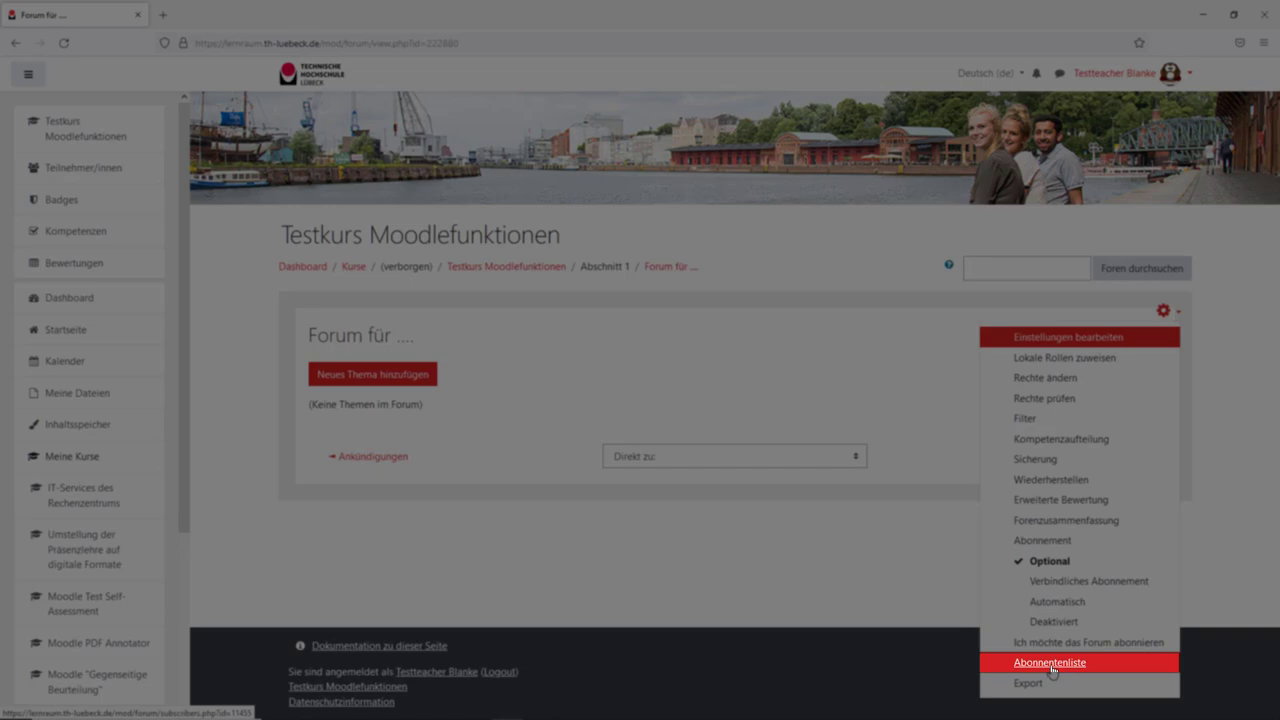
{"action": "left_click", "coordinate": [1049, 664]}
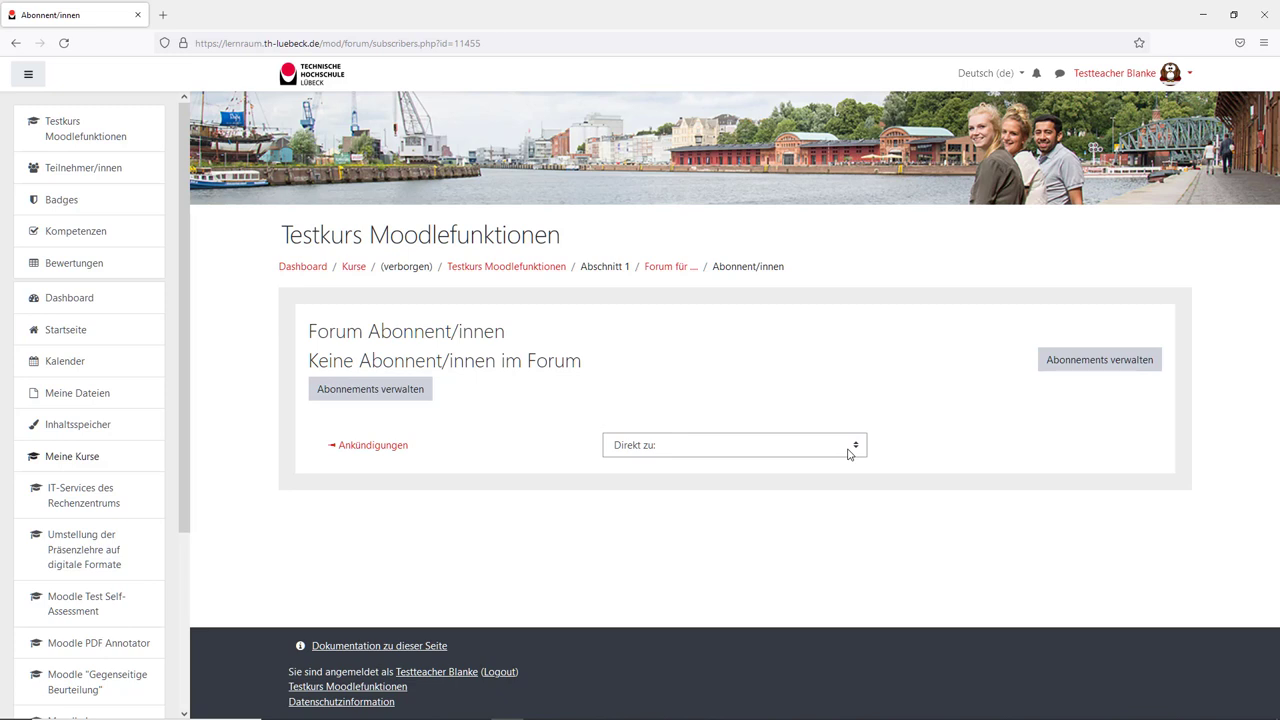
Step: Return to "Forum für ..." and set its Abonnement mode to Automatisch
{"action": "left_click", "coordinate": [656, 271]}
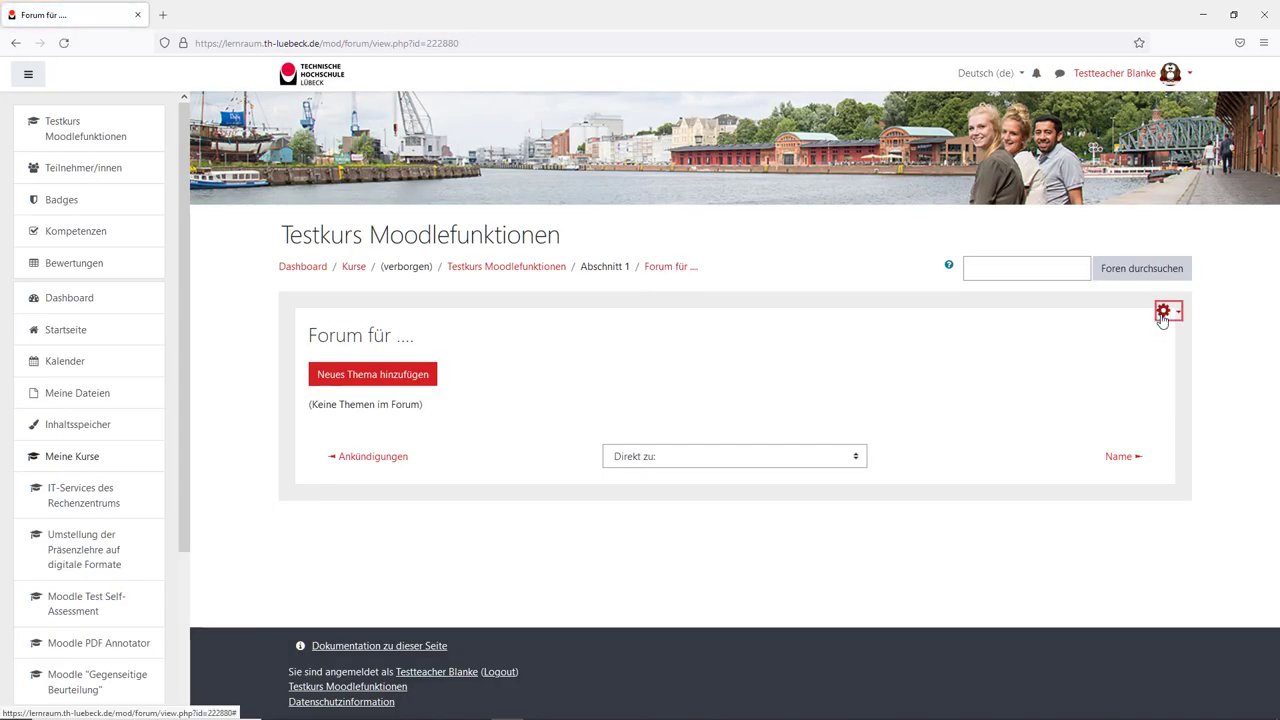
{"action": "left_click", "coordinate": [1162, 316]}
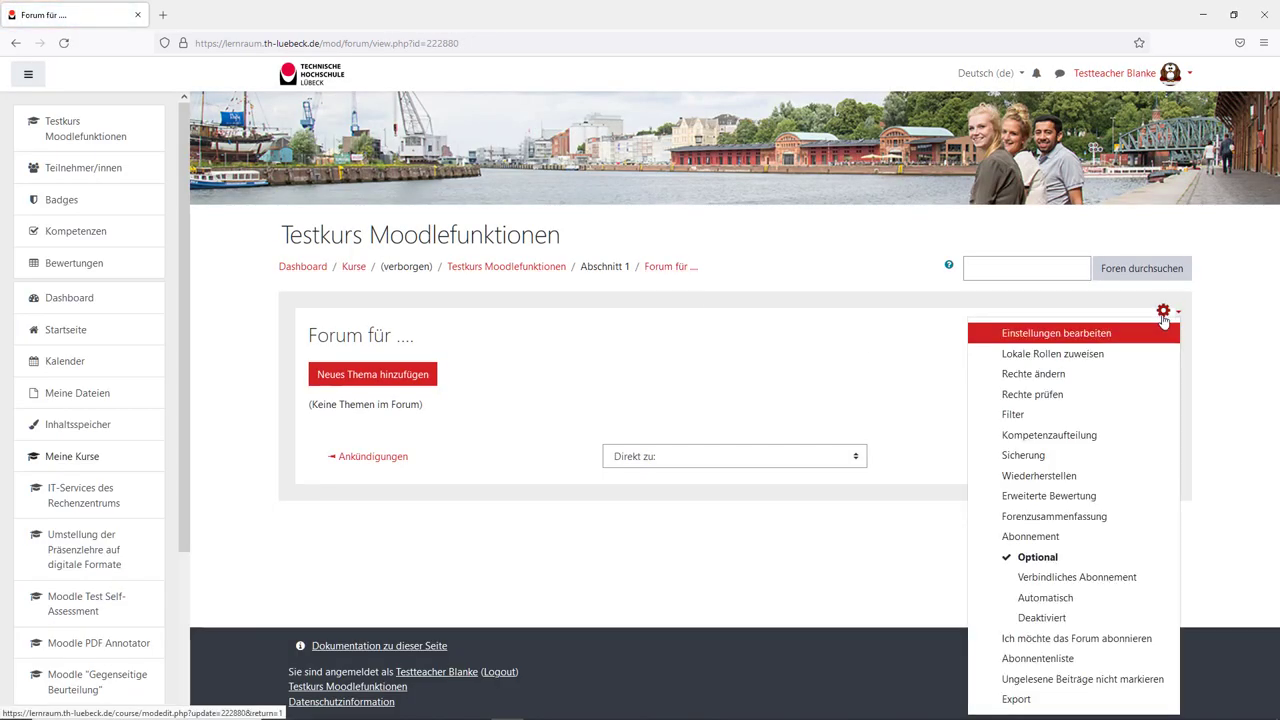
{"action": "left_click", "coordinate": [1054, 604]}
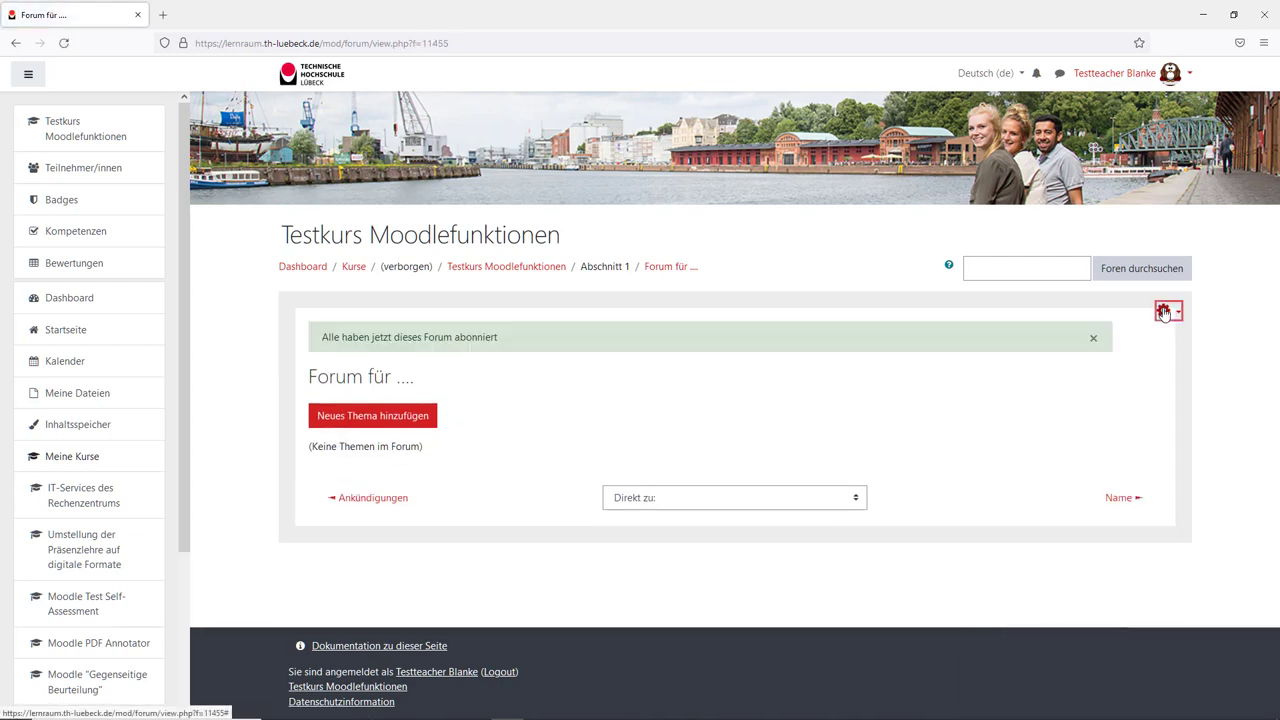
Step: Review the people listed in the forum's Abonnentenliste with automatic subscription active
{"action": "left_click", "coordinate": [1163, 313]}
{"action": "left_click", "coordinate": [1050, 658]}
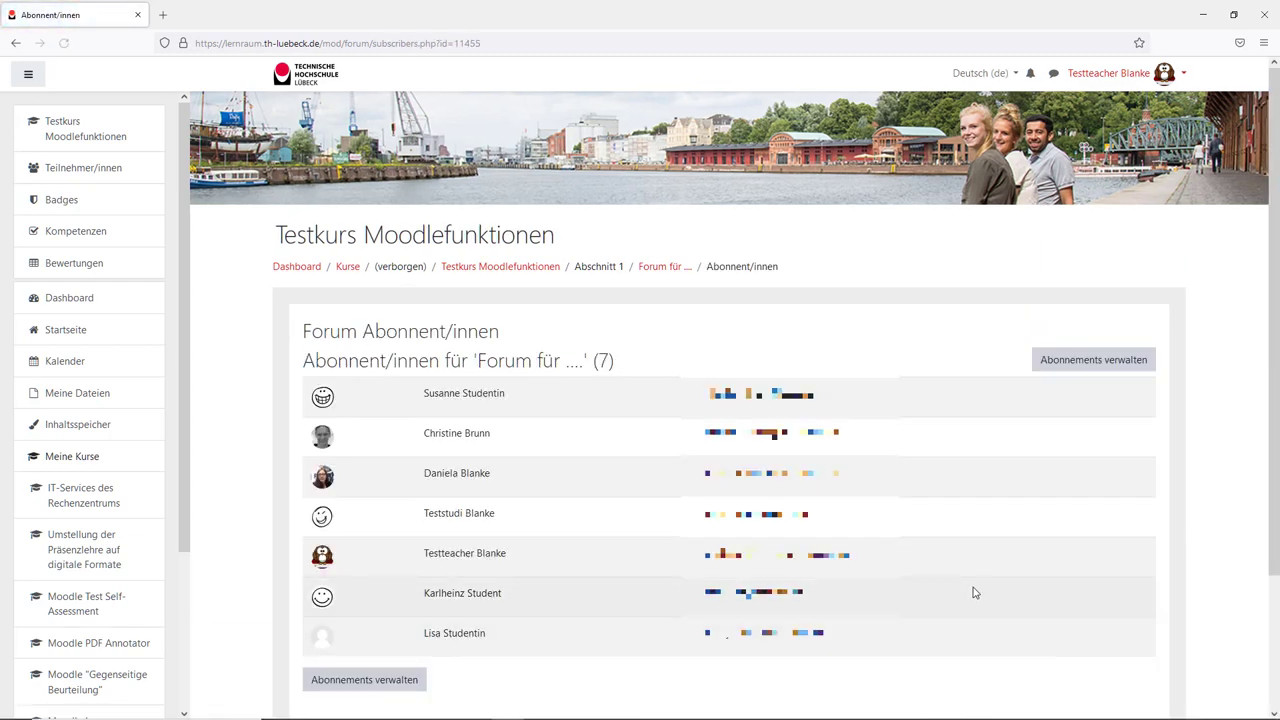
{"action": "scroll", "coordinate": [512, 600], "scroll_direction": "down", "scroll_amount": 1}
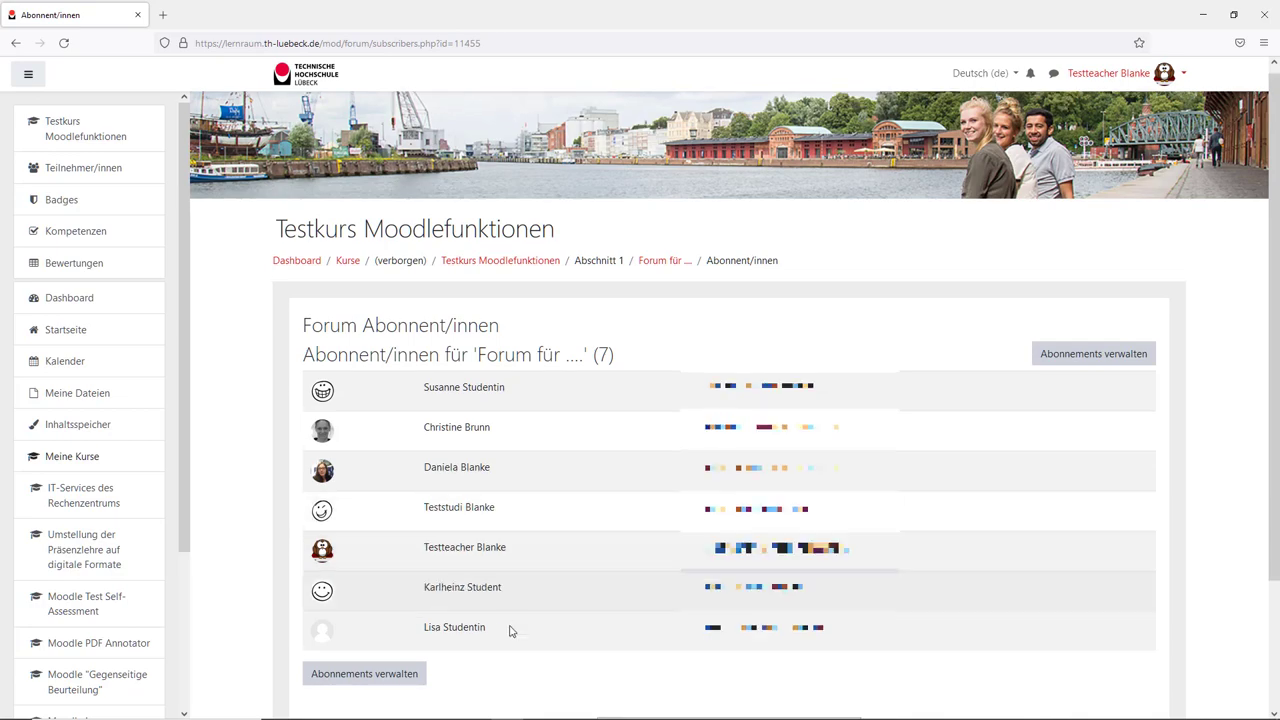
{"action": "scroll", "coordinate": [509, 630], "scroll_direction": "down", "scroll_amount": 1}
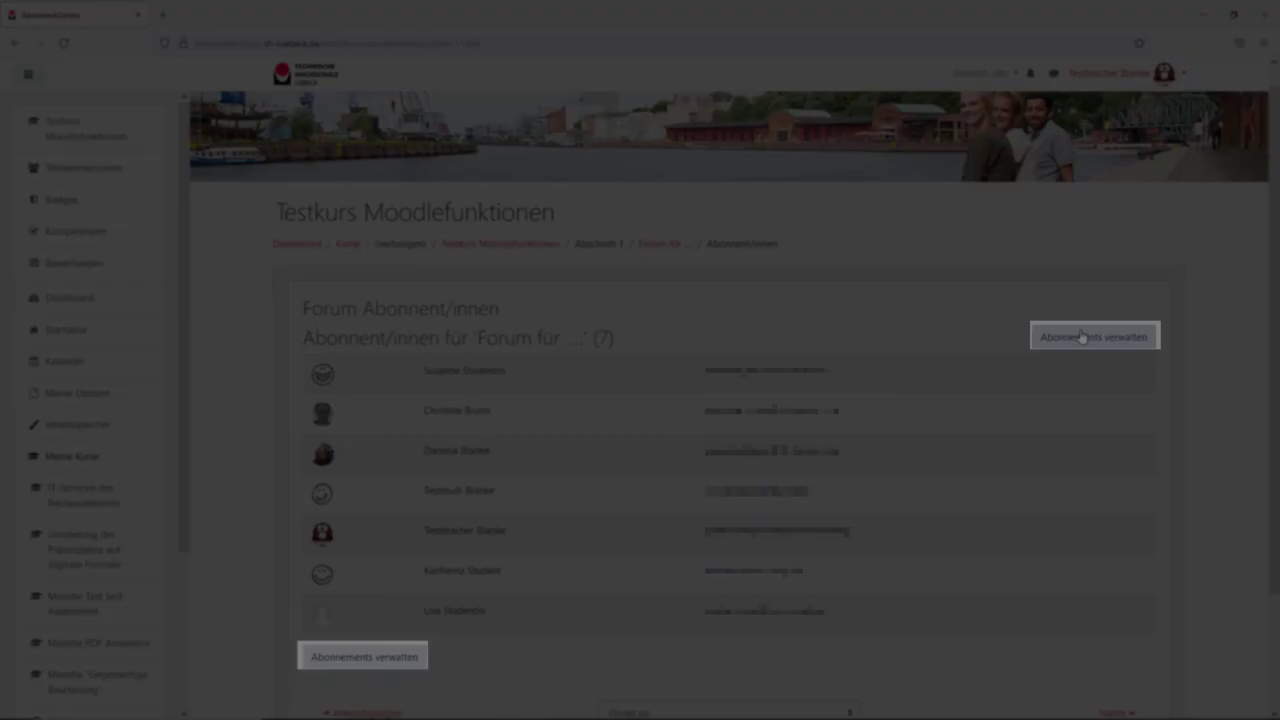
Step: Remove the second listed person from the forum's current subscribers and end the subscription management
{"action": "left_click", "coordinate": [1082, 337]}
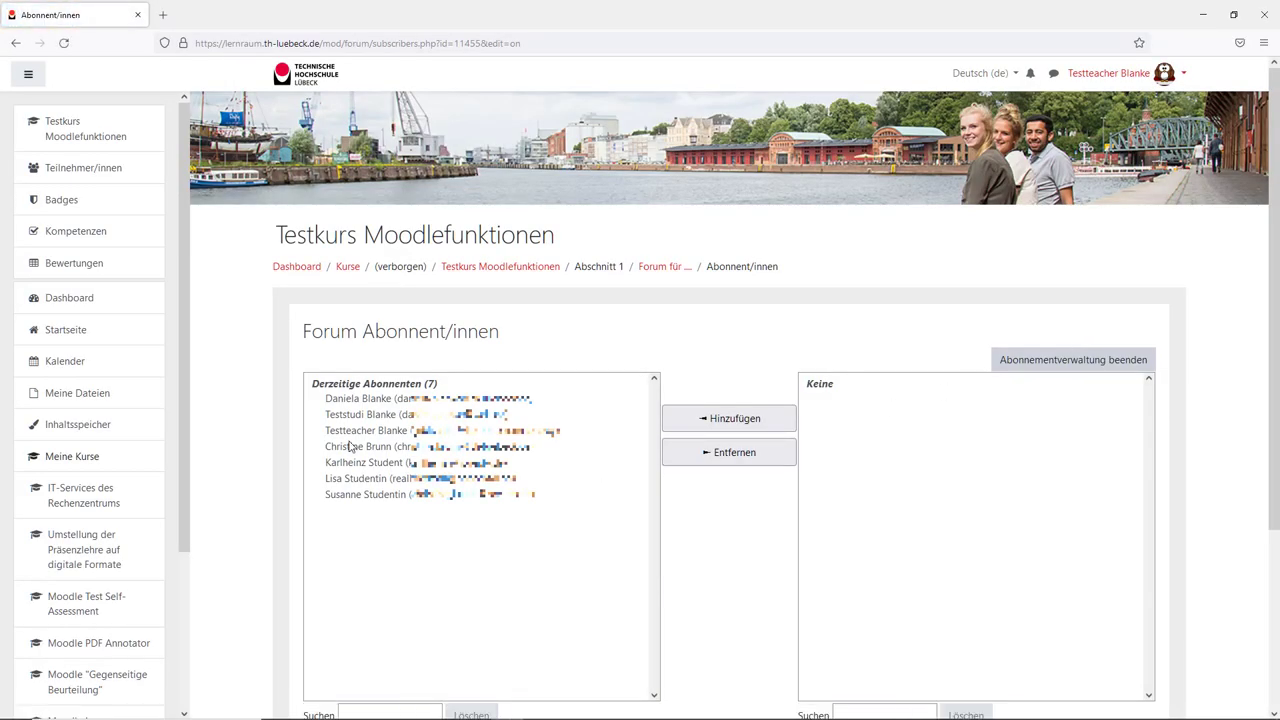
{"action": "left_click", "coordinate": [352, 414]}
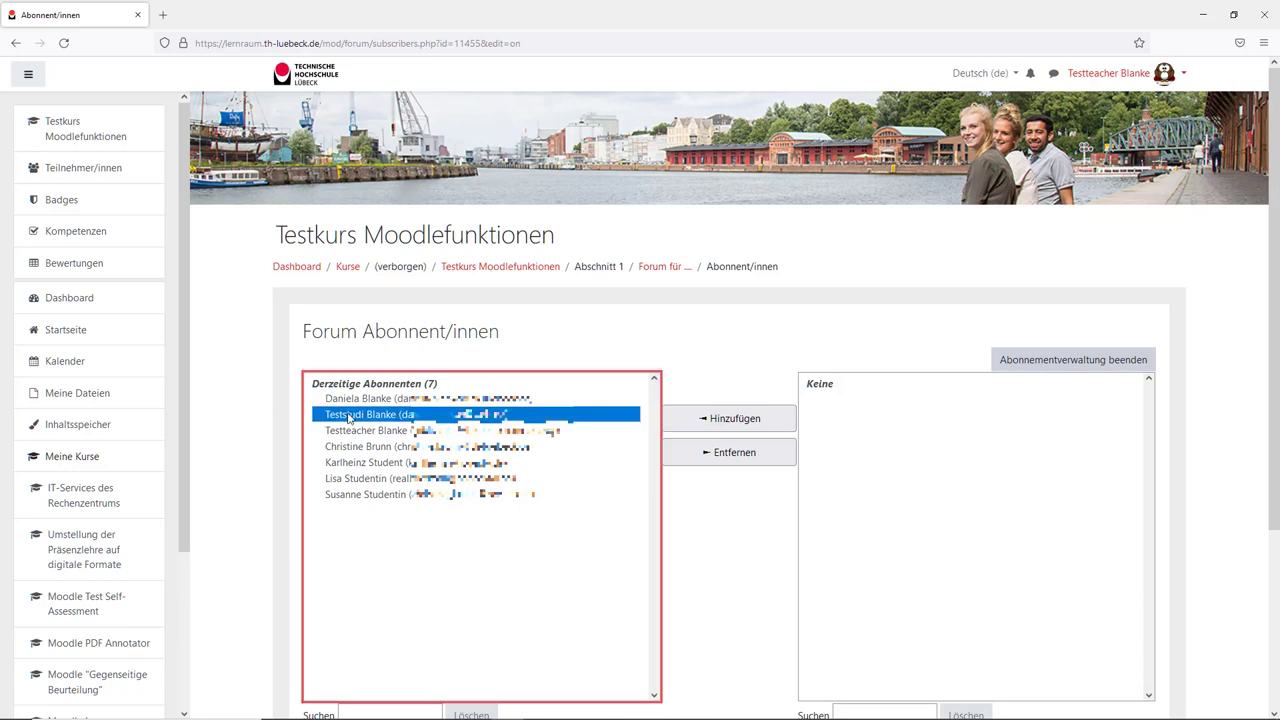
{"action": "left_click", "coordinate": [732, 455]}
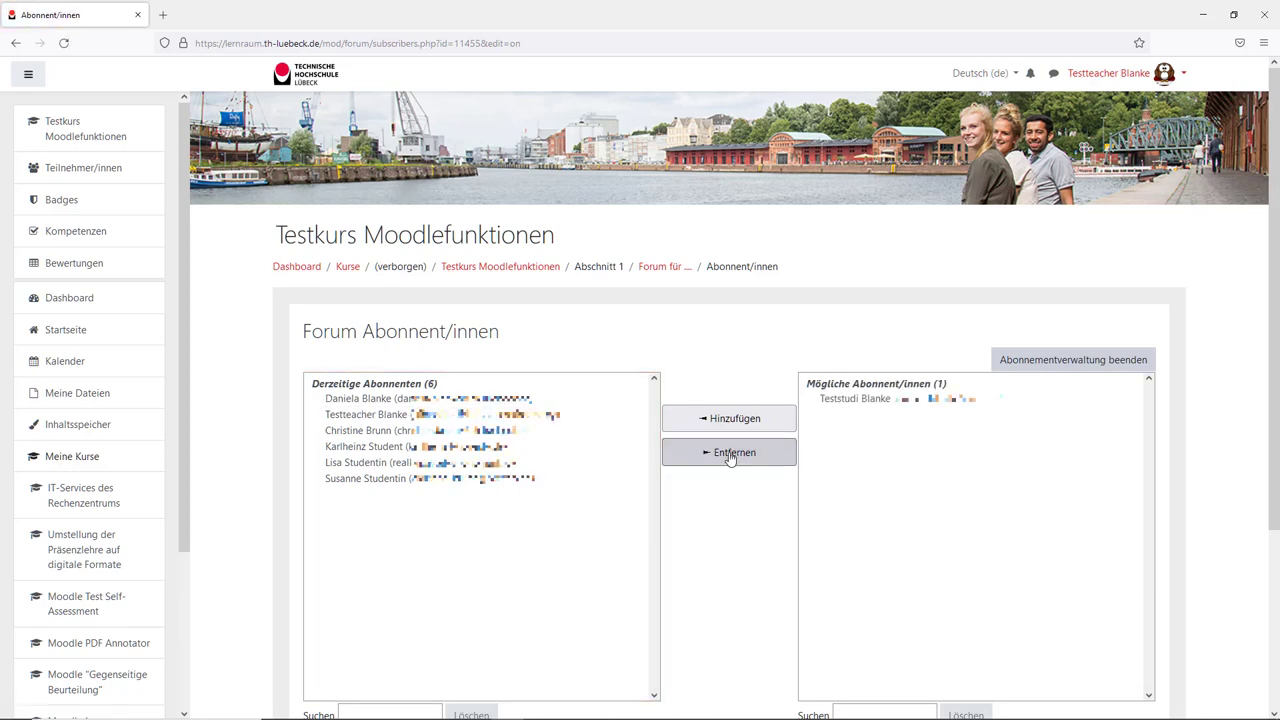
{"action": "left_click", "coordinate": [1051, 362]}
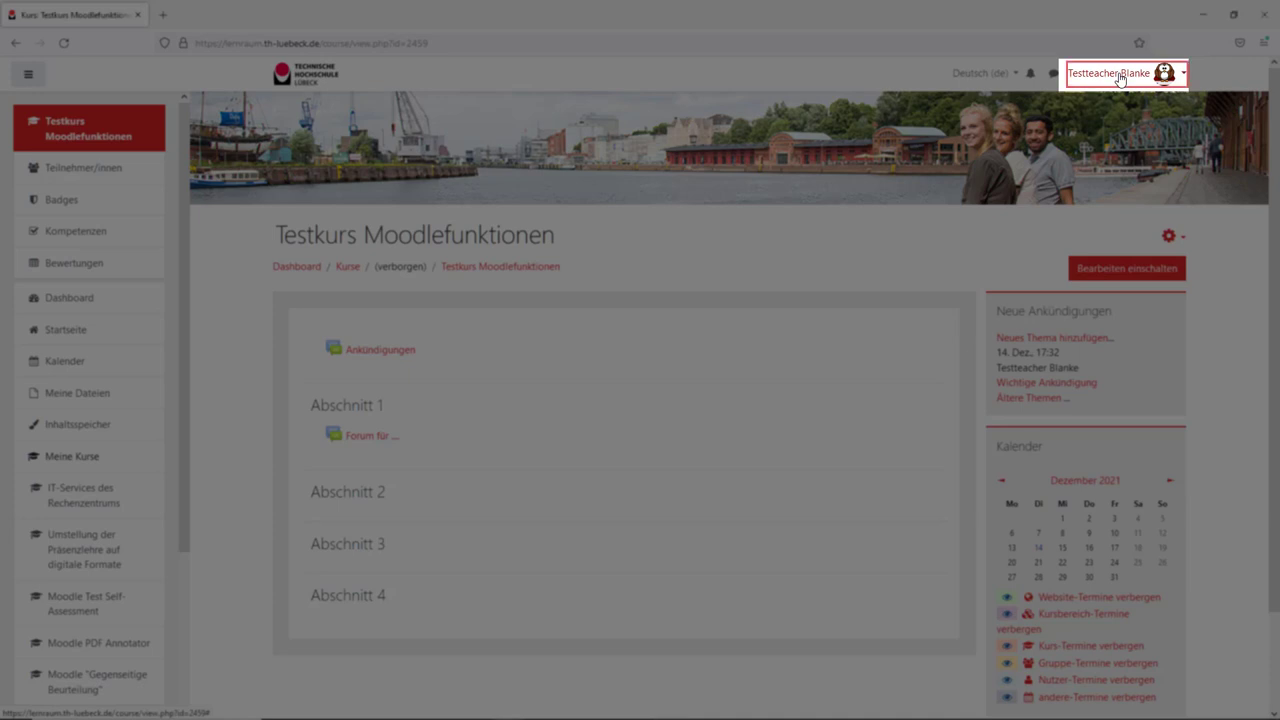
Step: In the account's forum preferences, set Forumstracking to "Ja, neue Beiträge farblich markieren" and save the changes
{"action": "left_click", "coordinate": [1120, 80]}
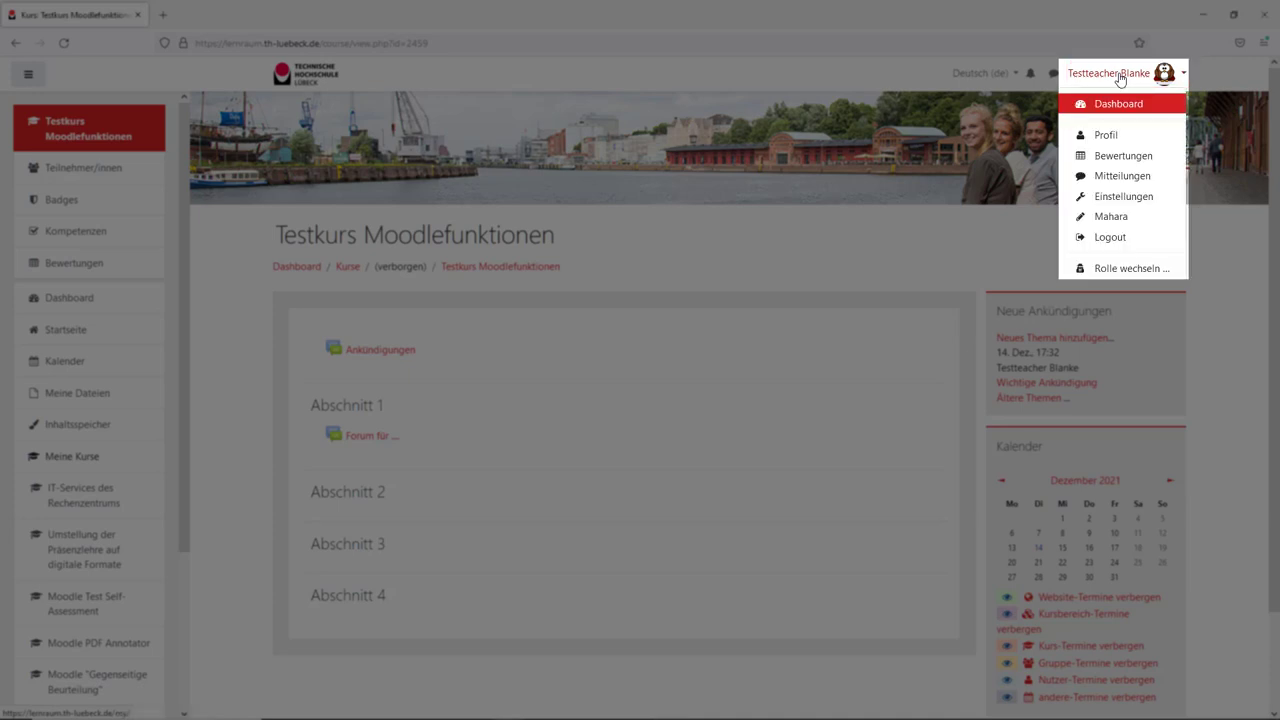
{"action": "left_click", "coordinate": [1119, 197]}
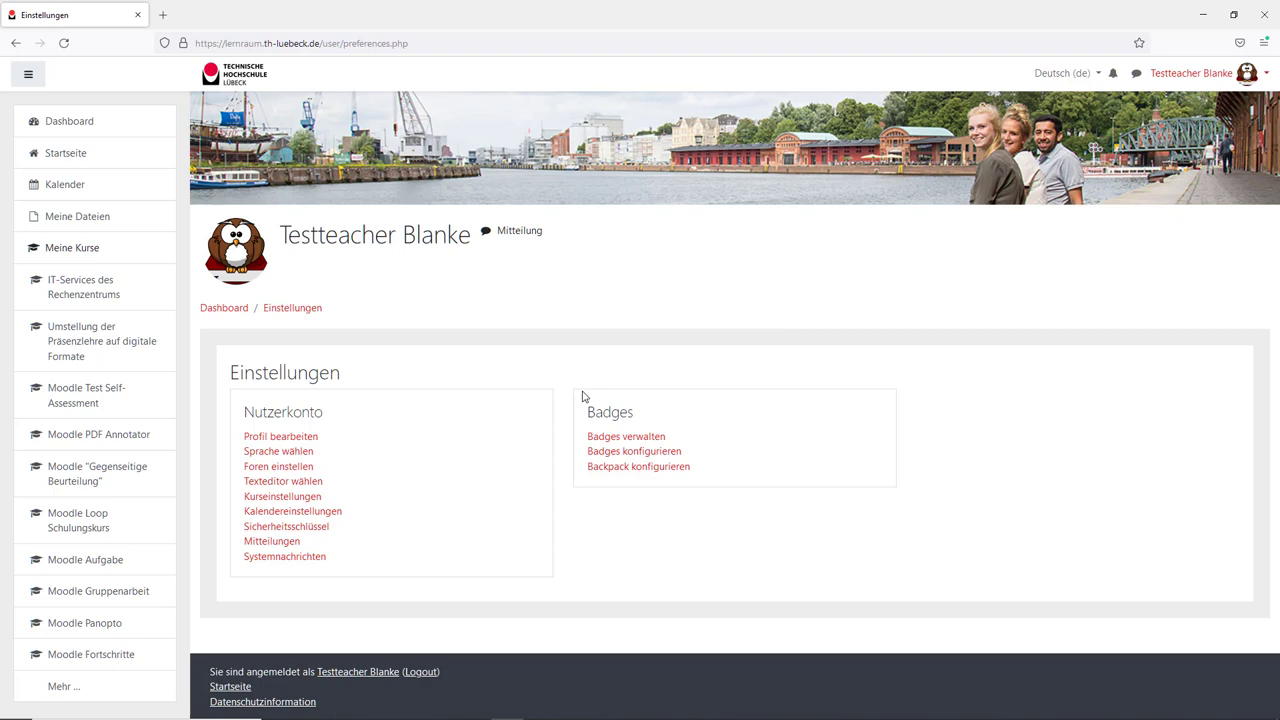
{"action": "left_click", "coordinate": [290, 466]}
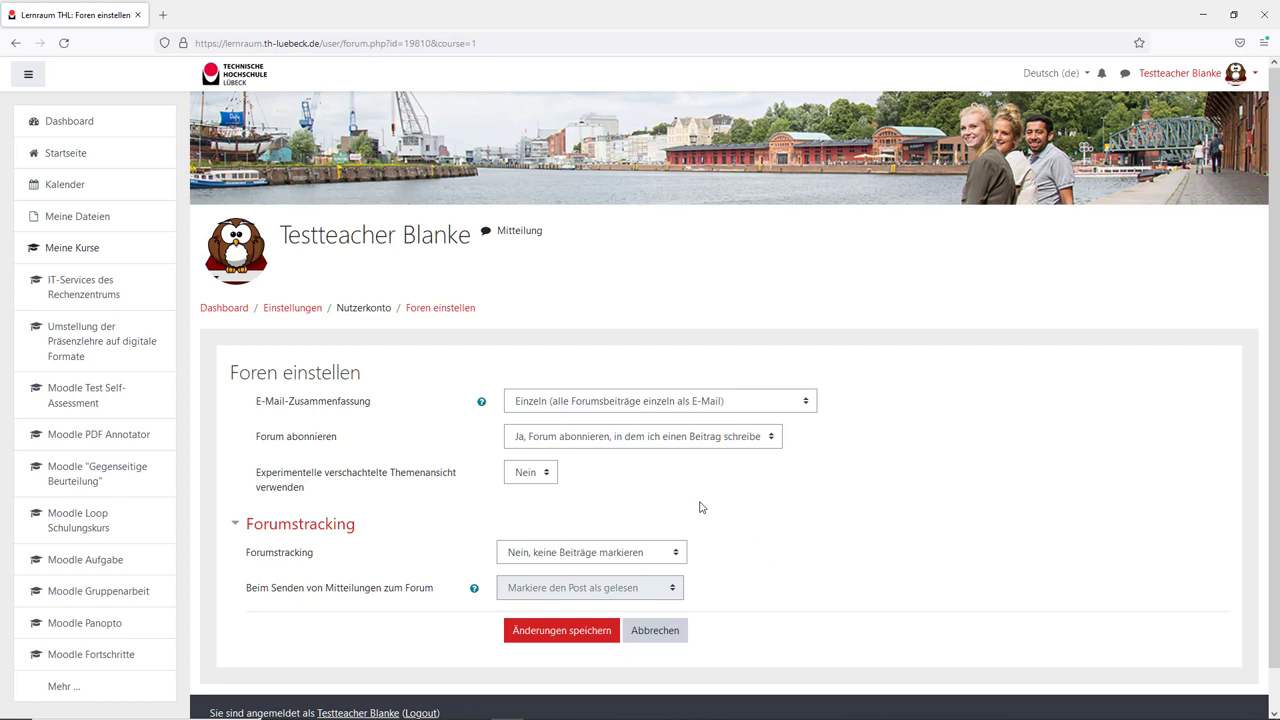
{"action": "left_click", "coordinate": [678, 555]}
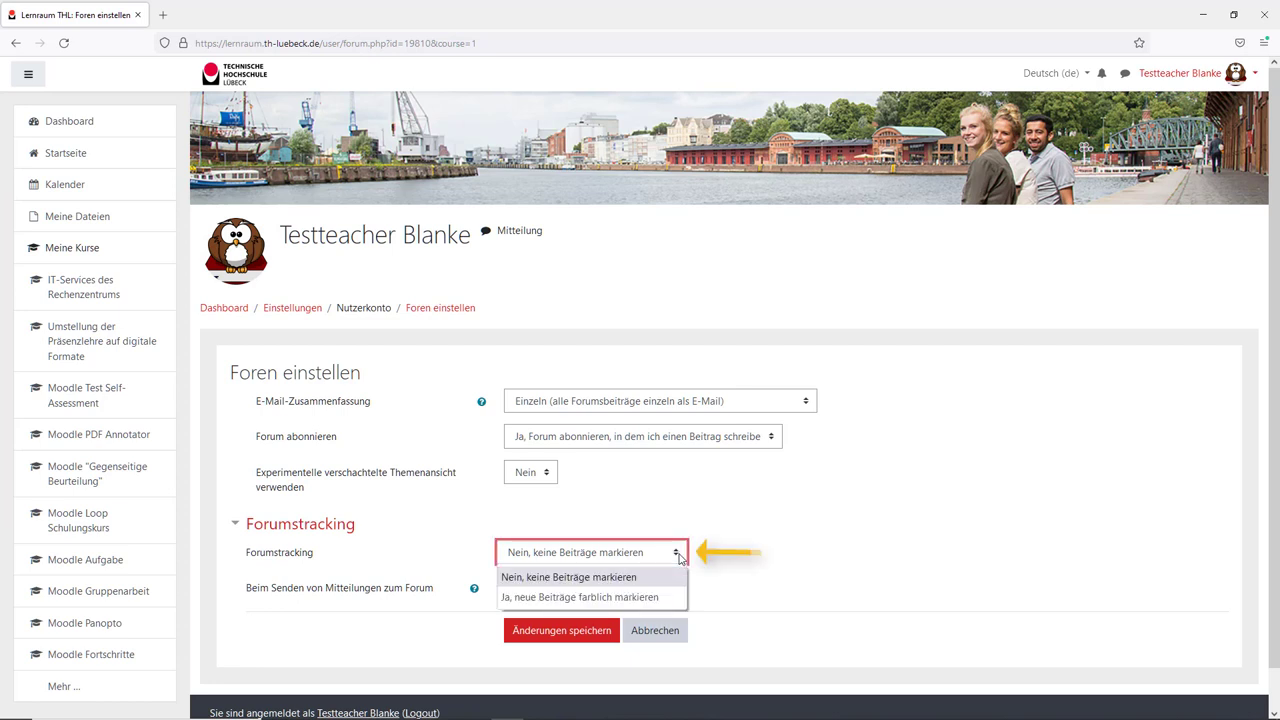
{"action": "left_click", "coordinate": [664, 596]}
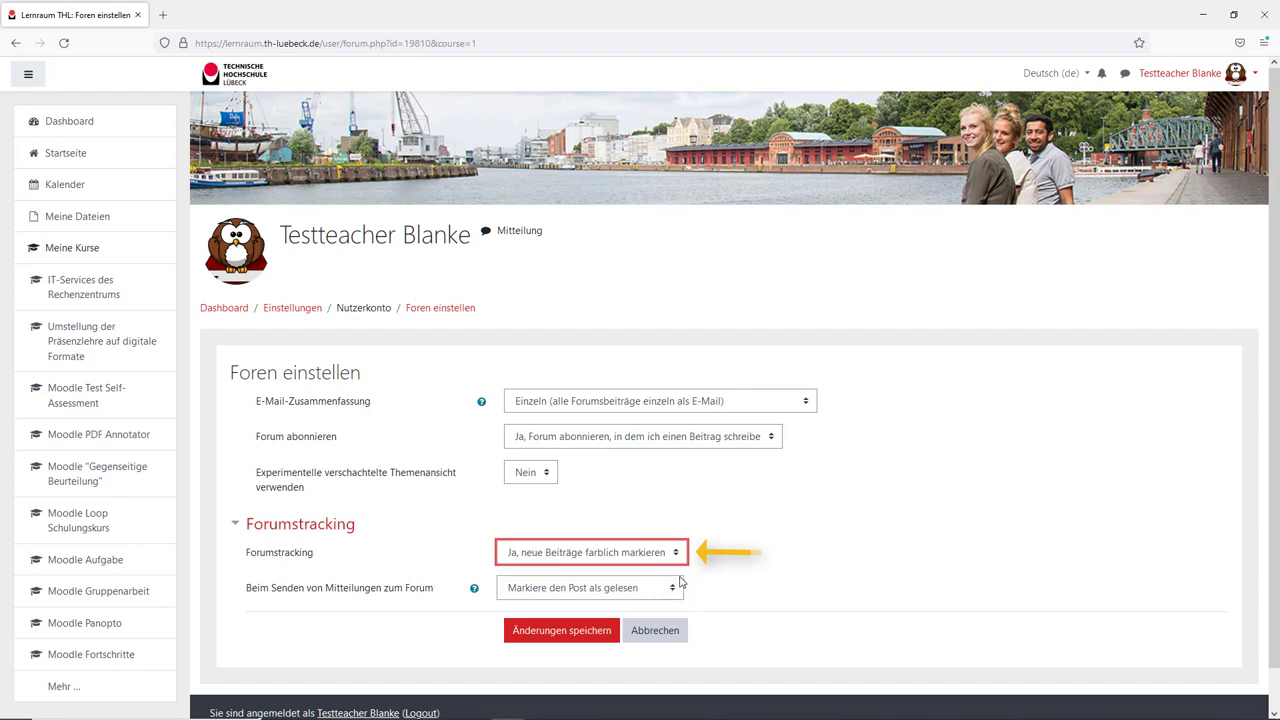
{"action": "left_click", "coordinate": [561, 635]}
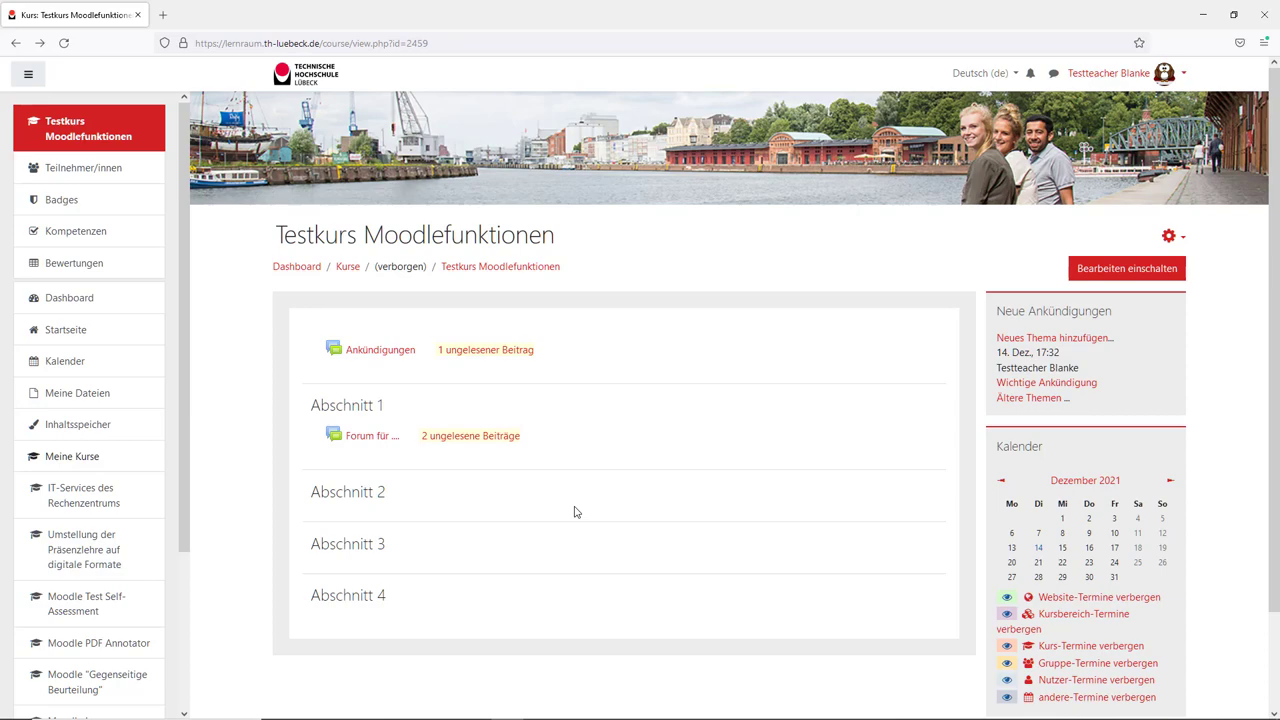
Step: Open the topic "Beitrag zu ..." in "Forum für ..." and look over its posts
{"action": "left_click", "coordinate": [370, 436]}
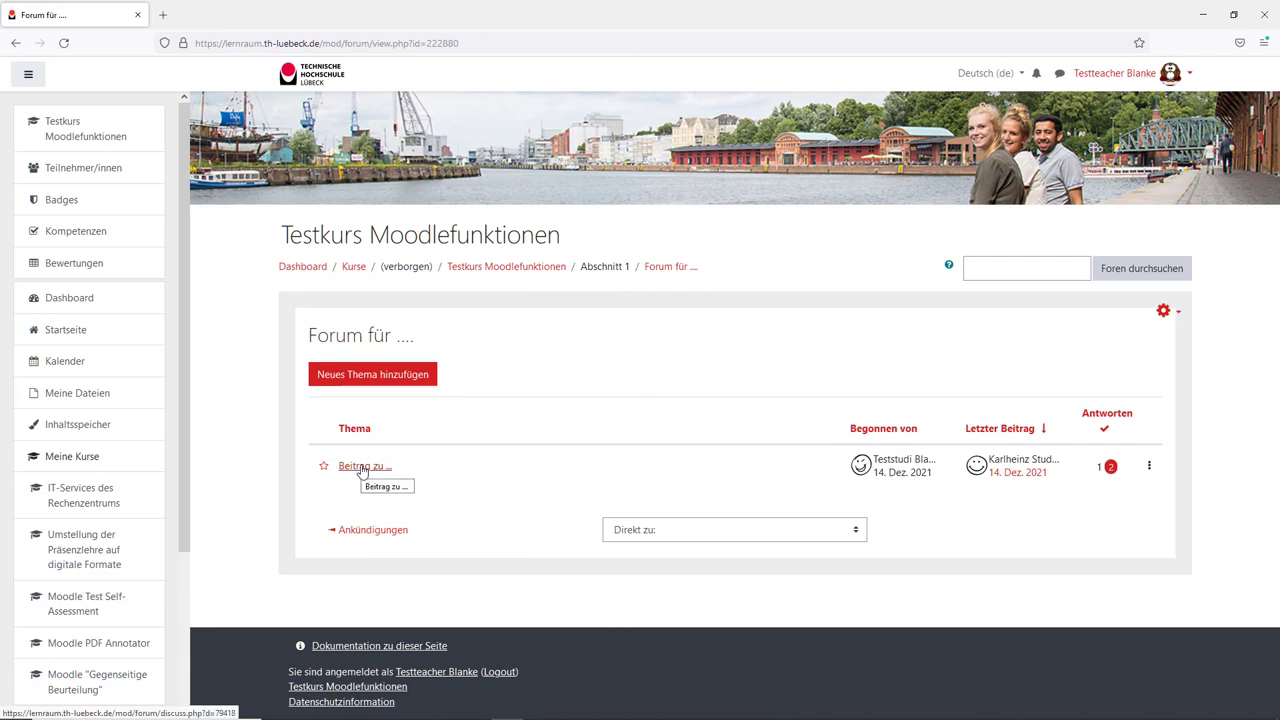
{"action": "left_click", "coordinate": [355, 466]}
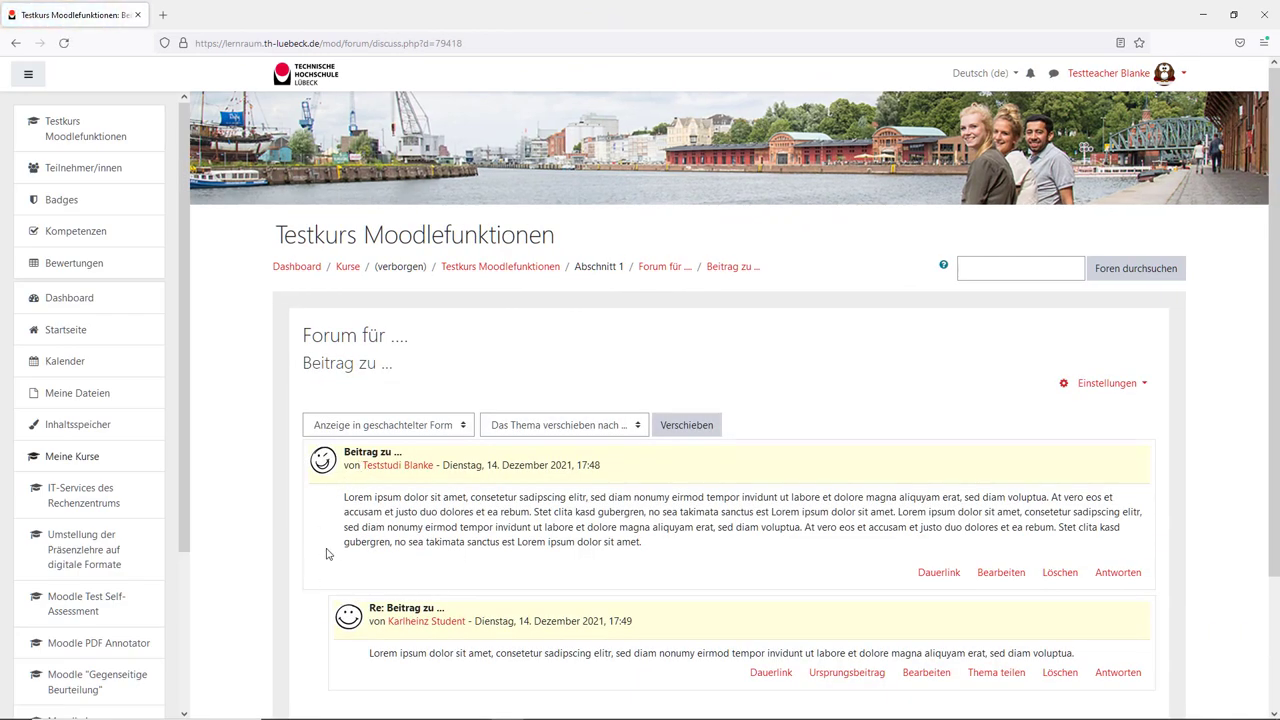
{"action": "scroll", "coordinate": [304, 556], "scroll_direction": "down", "scroll_amount": 1}
{"action": "scroll", "coordinate": [304, 556], "scroll_direction": "down", "scroll_amount": 2}
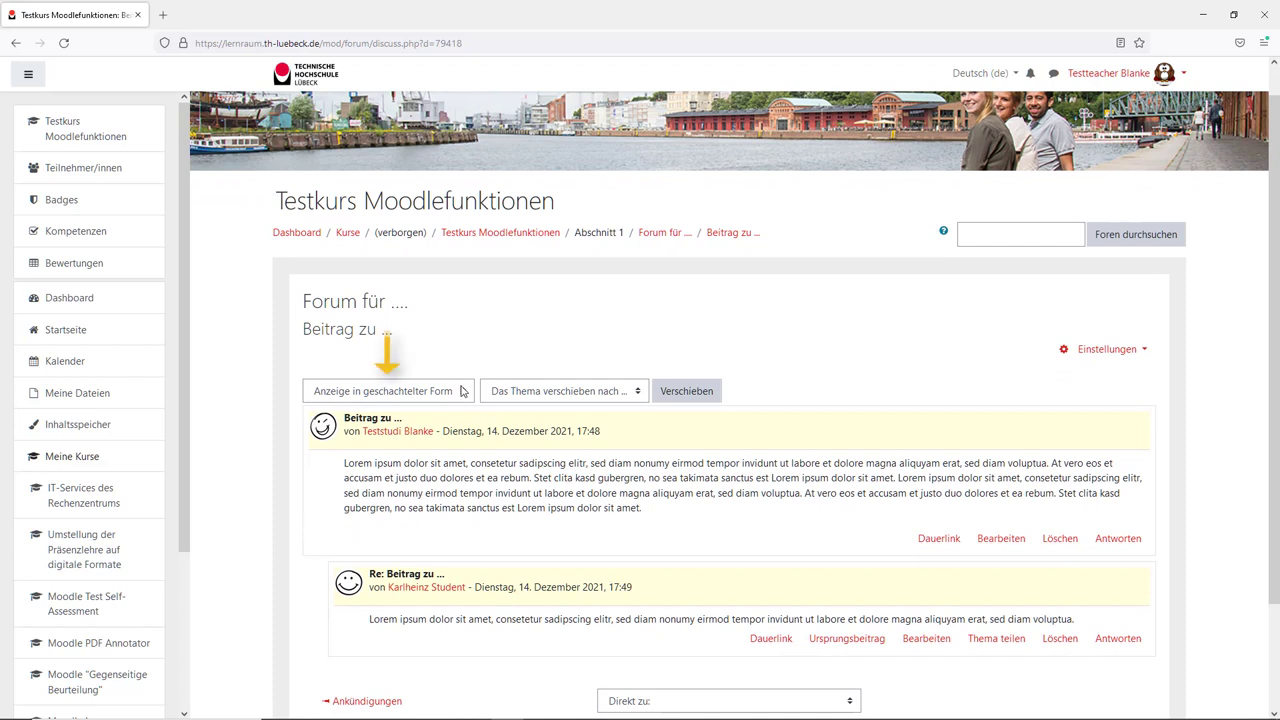
Step: Examine the topic's display modes, the destinations for moving it, and the options for marking, pinning or locking it, without changing anything
{"action": "left_click", "coordinate": [461, 393]}
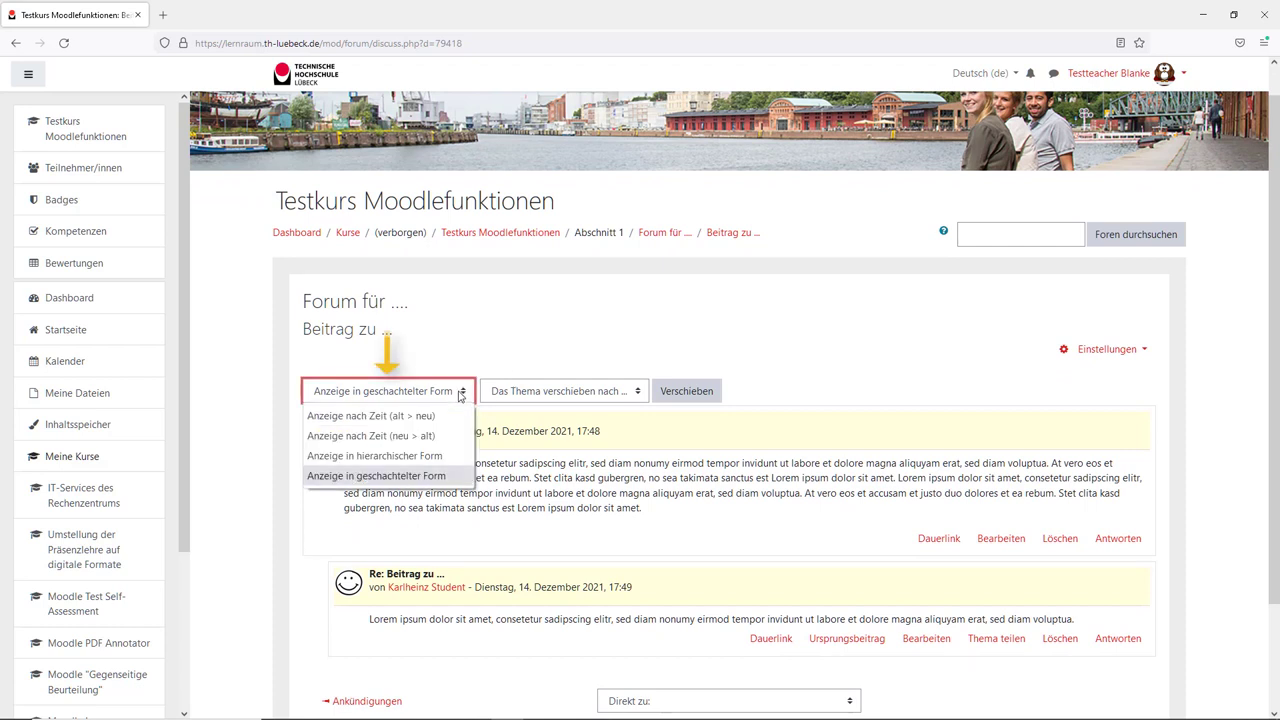
{"action": "left_click", "coordinate": [461, 396]}
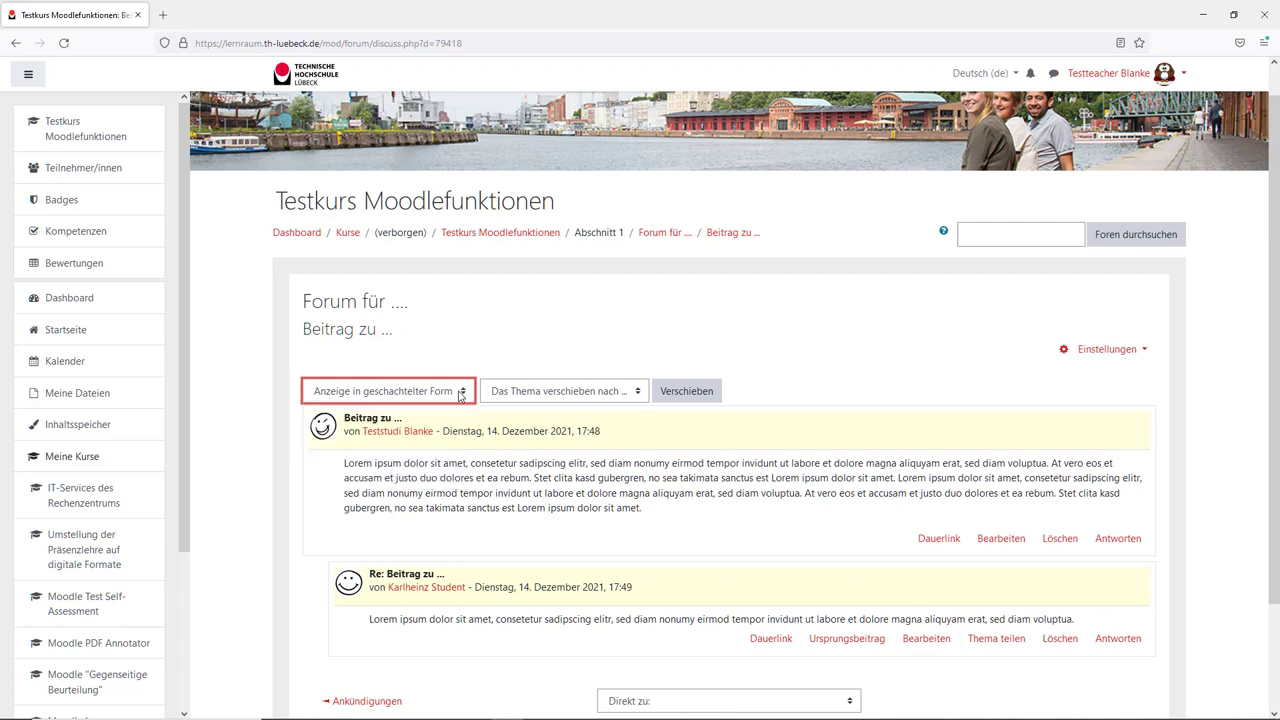
{"action": "left_click", "coordinate": [639, 393]}
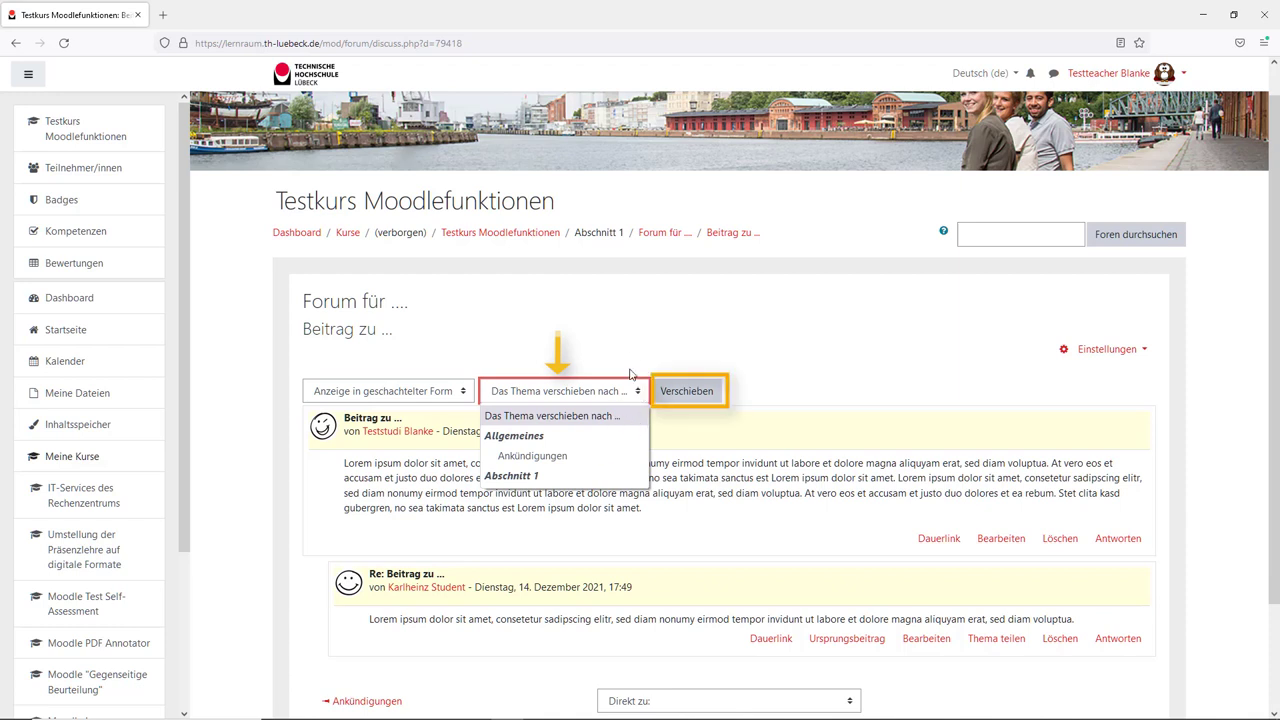
{"action": "left_click", "coordinate": [770, 403]}
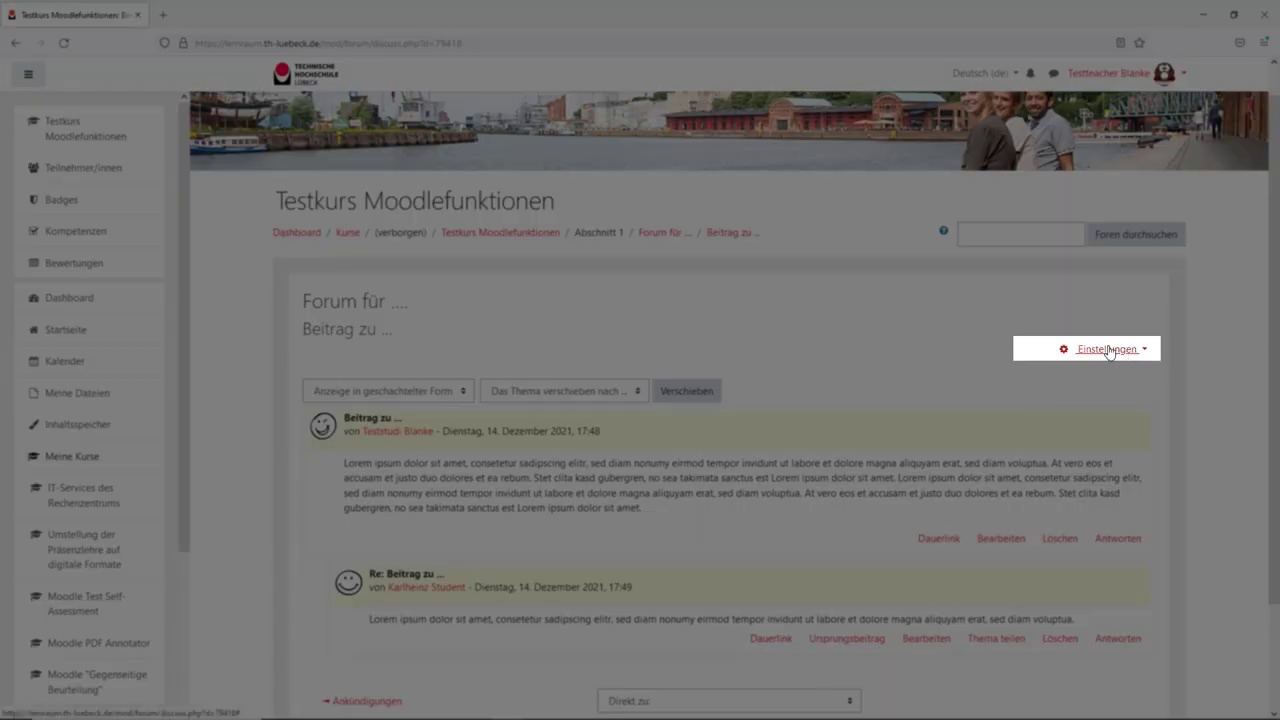
{"action": "left_click", "coordinate": [1108, 350]}
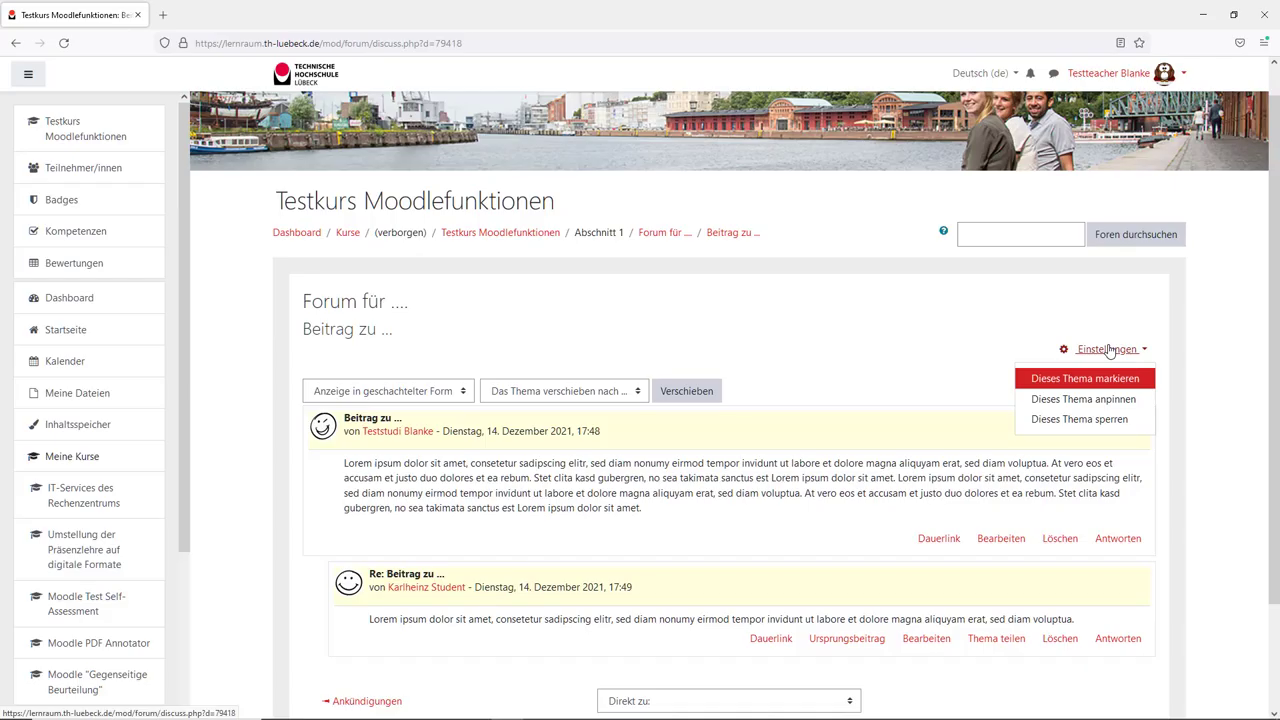
{"action": "left_click", "coordinate": [1108, 350]}
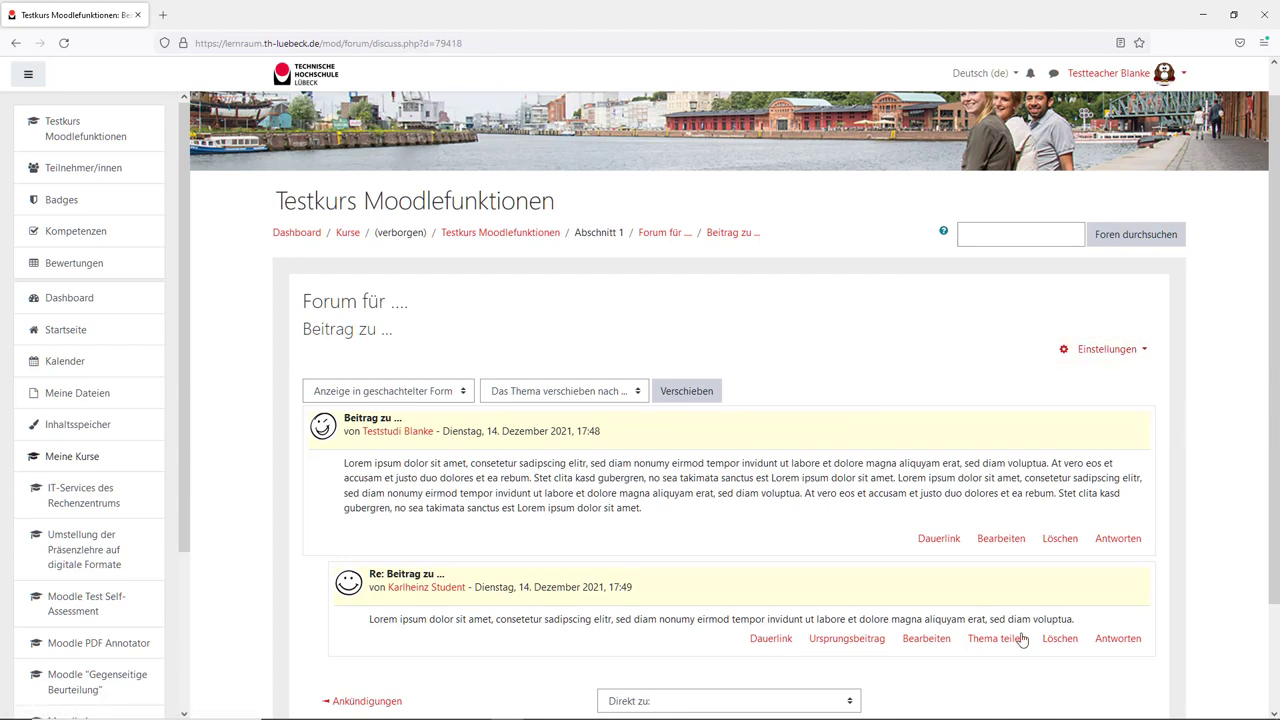
Step: Reply to the student's "Re: Beitrag zu ..." post through the extended reply form with the message "Antwort..." and submit it
{"action": "scroll", "coordinate": [1036, 699], "scroll_direction": "down", "scroll_amount": 1}
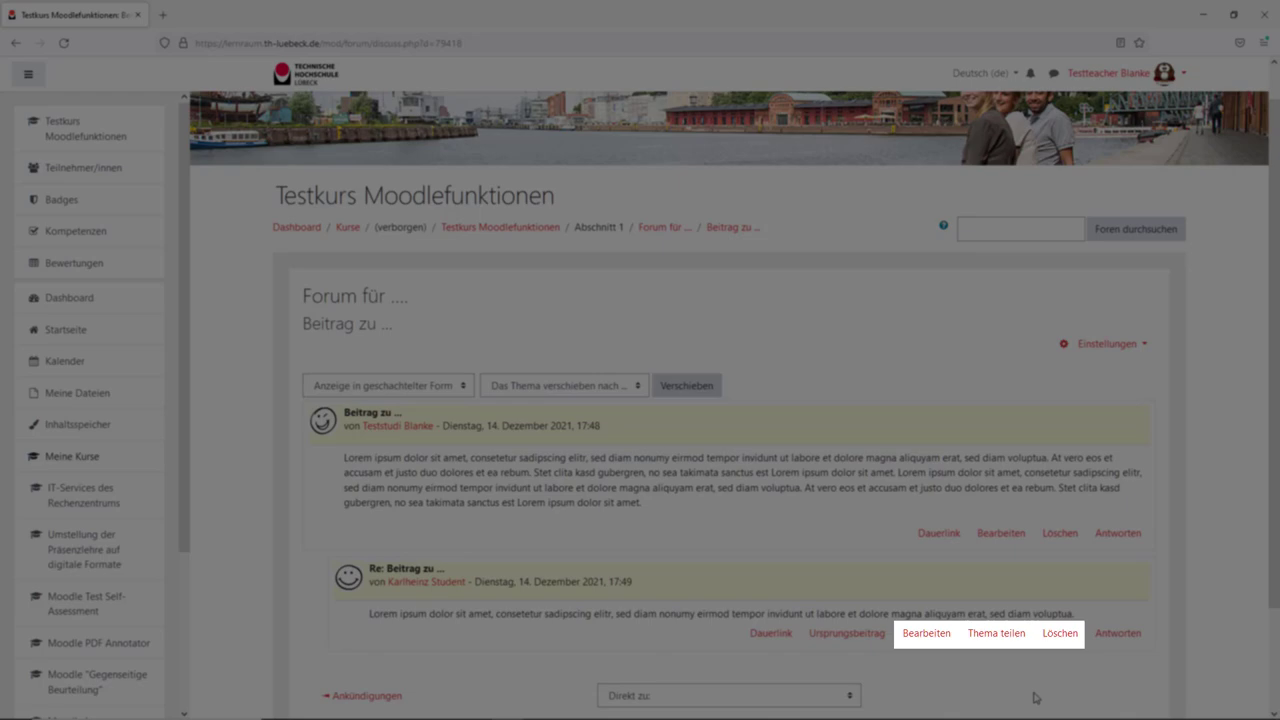
{"action": "scroll", "coordinate": [1040, 690], "scroll_direction": "down", "scroll_amount": 1}
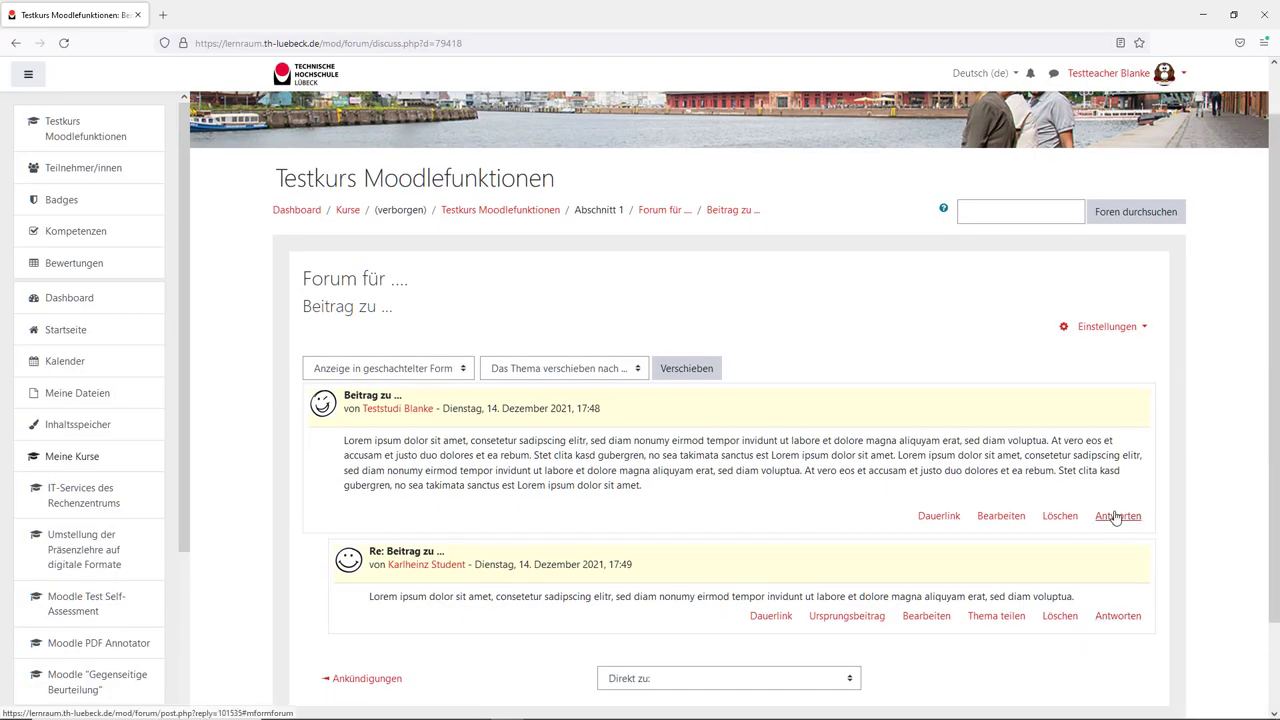
{"action": "left_click", "coordinate": [1128, 617]}
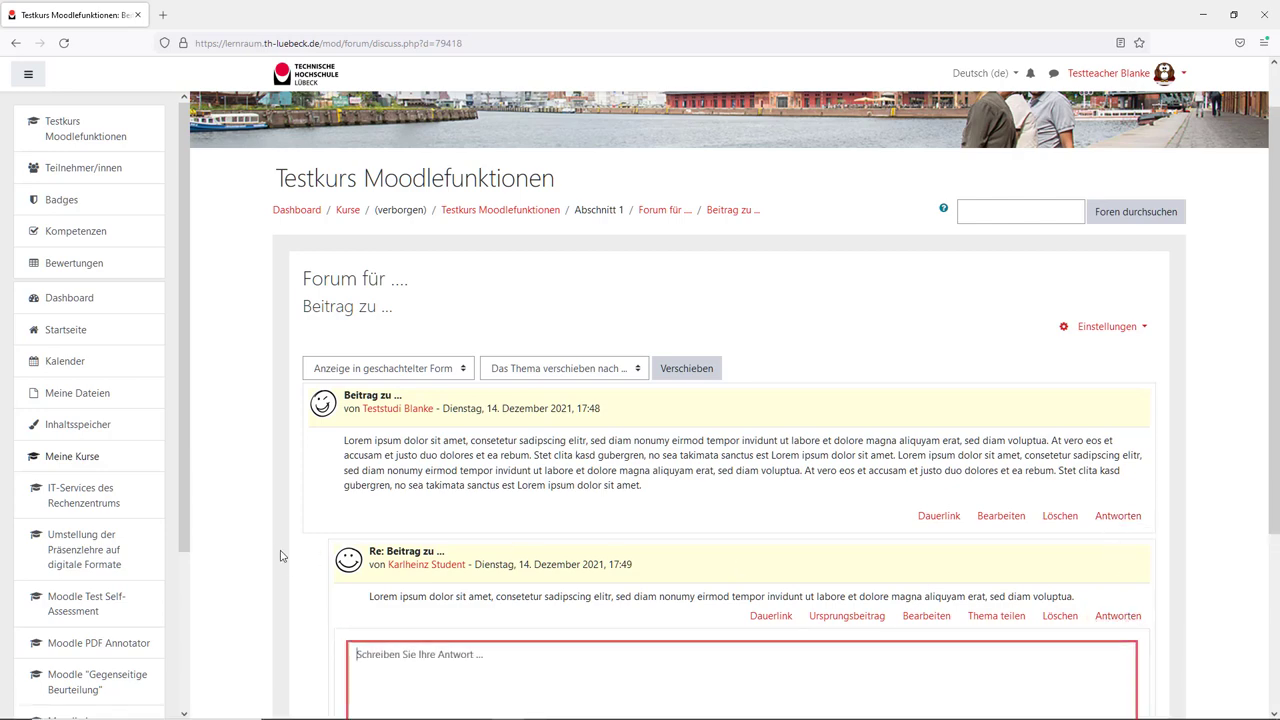
{"action": "scroll", "coordinate": [300, 558], "scroll_direction": "down", "scroll_amount": 2}
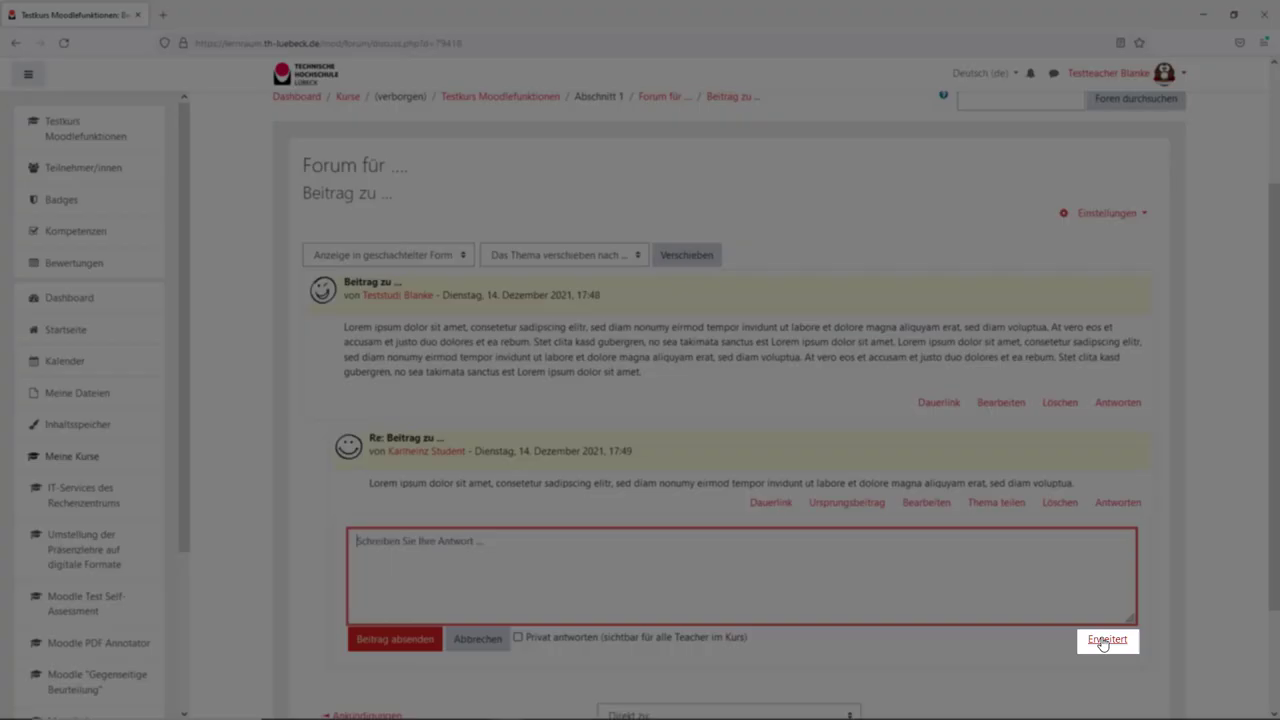
{"action": "left_click", "coordinate": [1104, 641]}
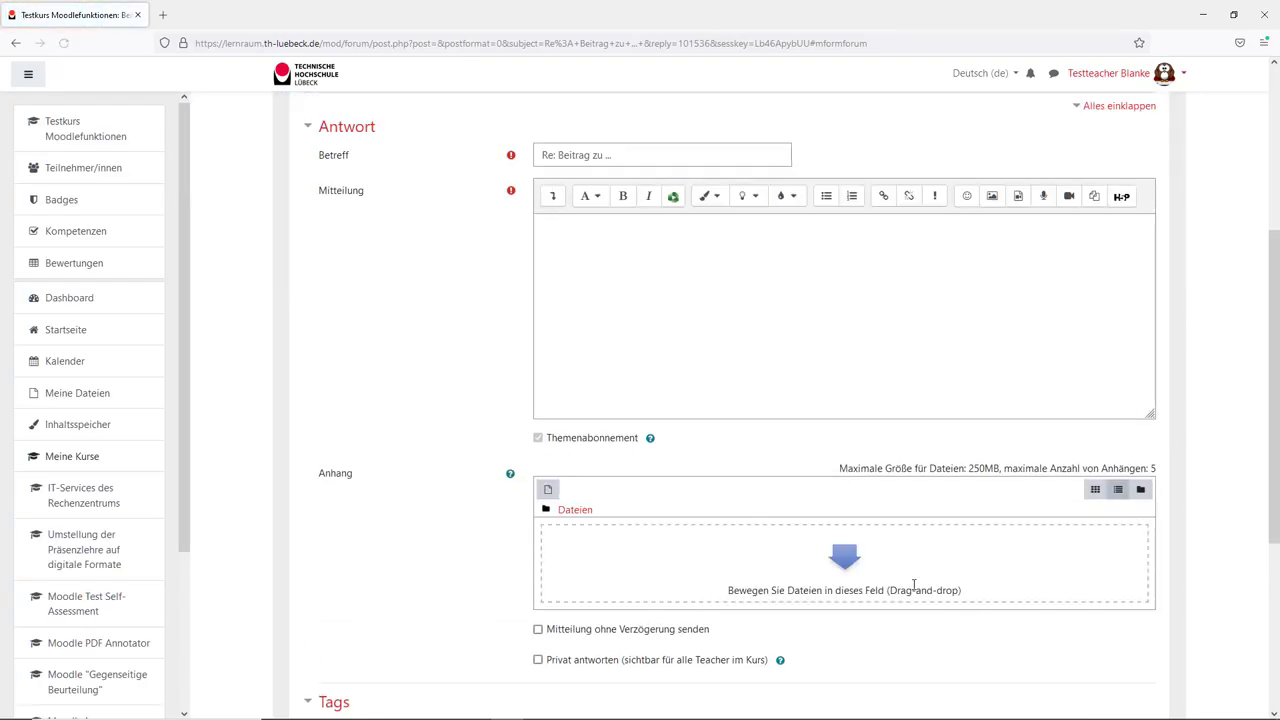
{"action": "type", "text": "Antwort..."}
{"action": "scroll", "coordinate": [478, 588], "scroll_direction": "down", "scroll_amount": 3}
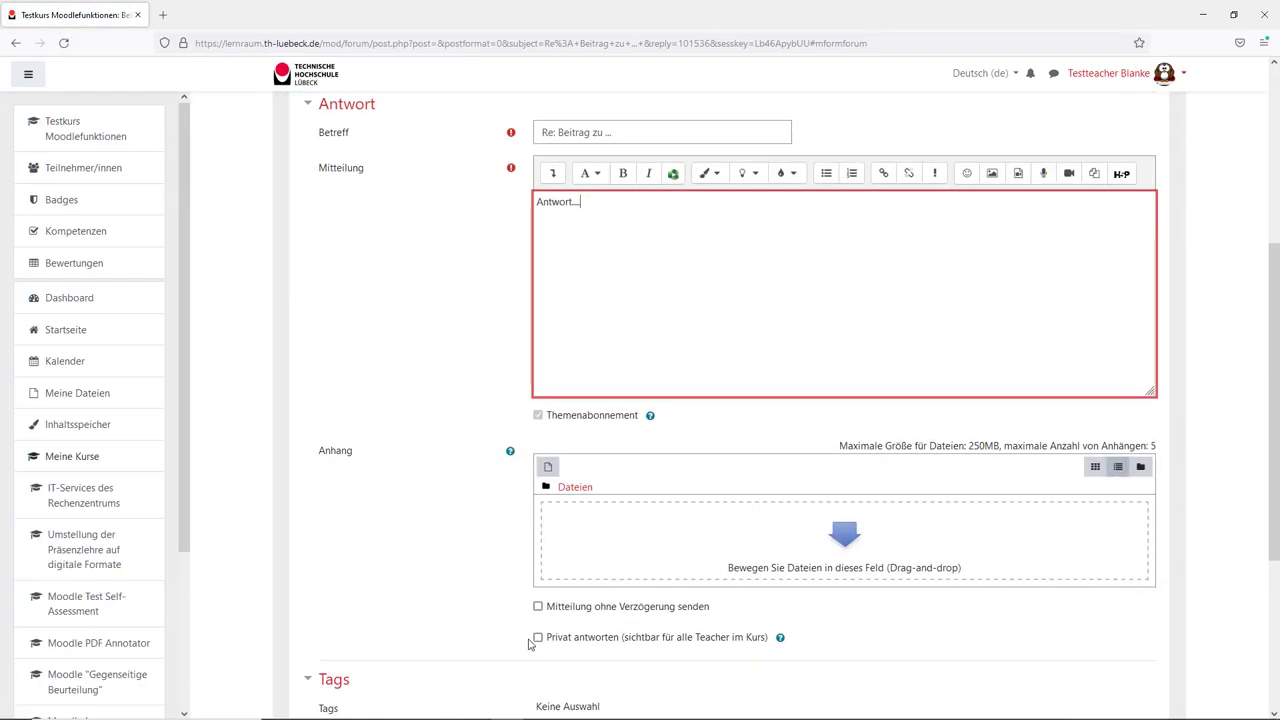
{"action": "left_click", "coordinate": [586, 634]}
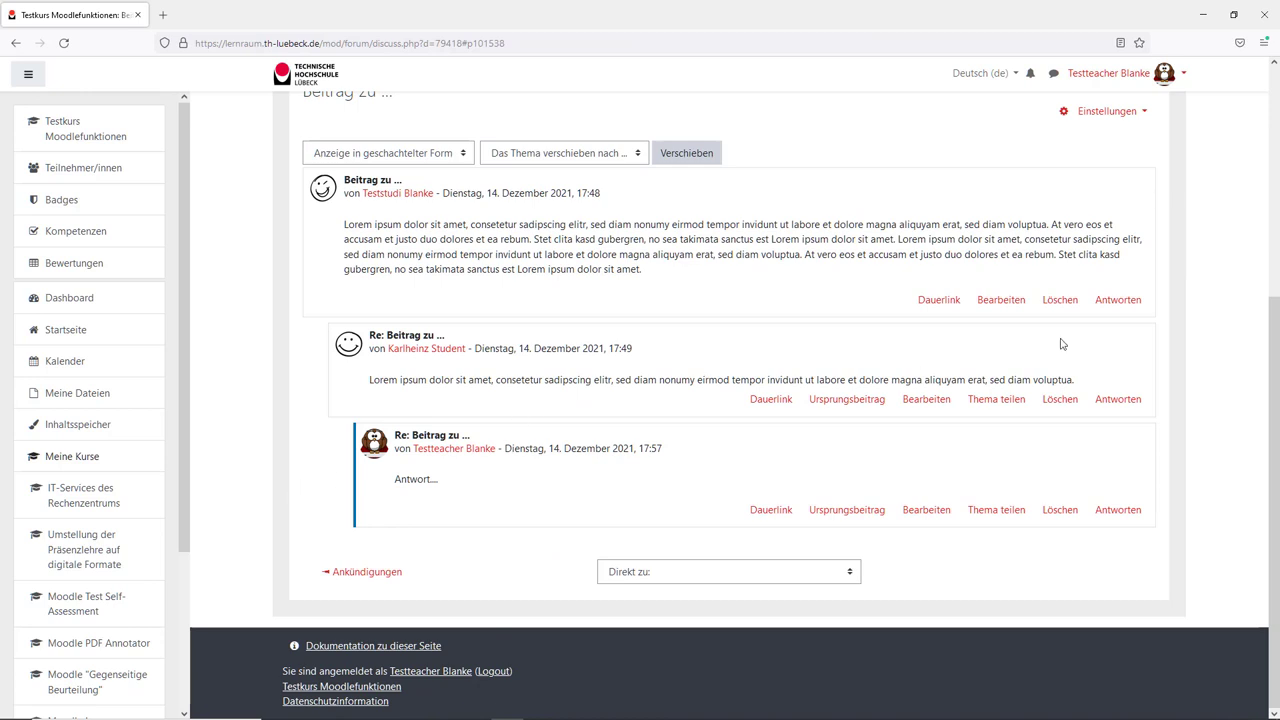
Step: Send a private reply with the text "Private Antwort" to the topic's opening post "Beitrag zu ..."
{"action": "left_click", "coordinate": [1116, 301]}
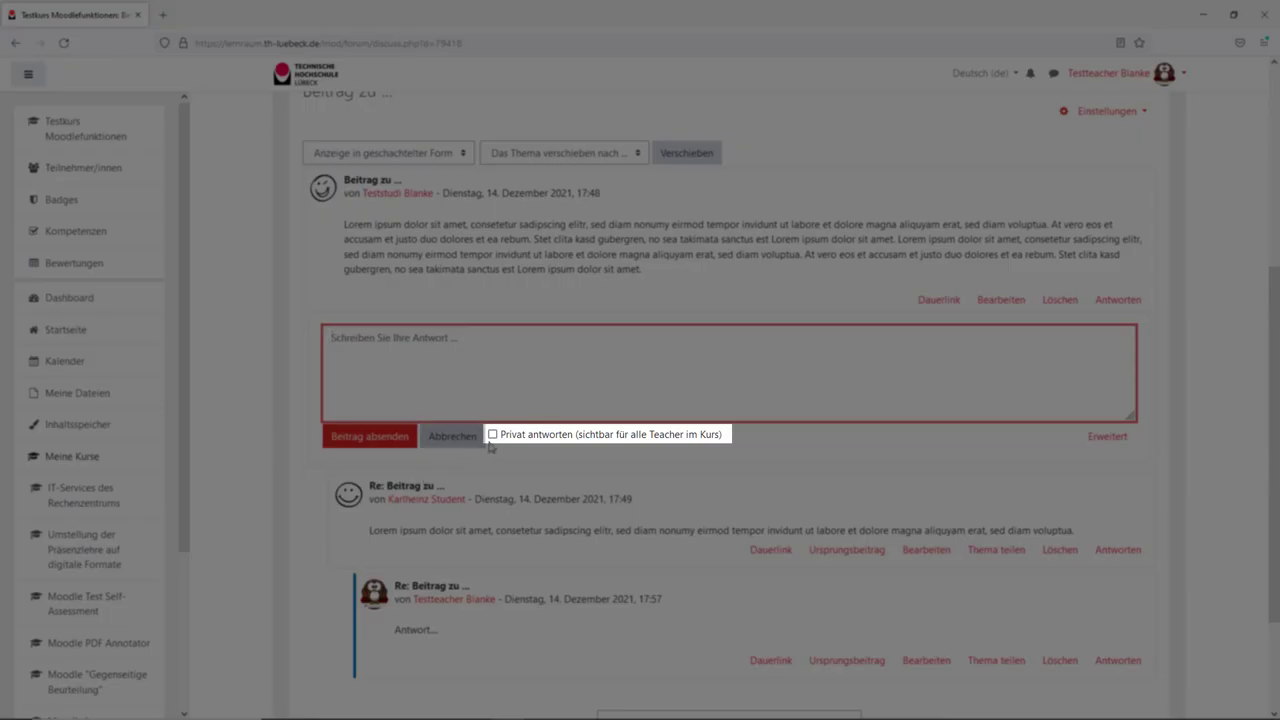
{"action": "left_click", "coordinate": [492, 435]}
{"action": "left_click", "coordinate": [360, 345]}
{"action": "type", "text": "Private Antwort"}
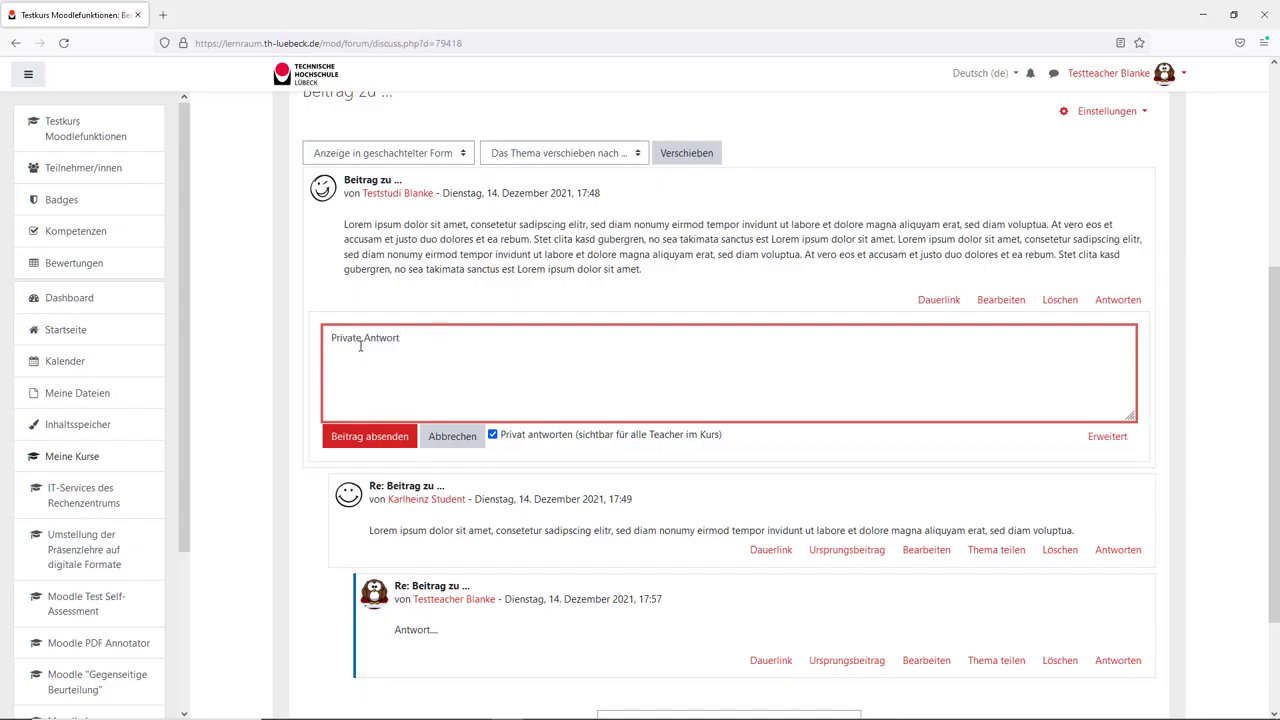
{"action": "left_click", "coordinate": [361, 438]}
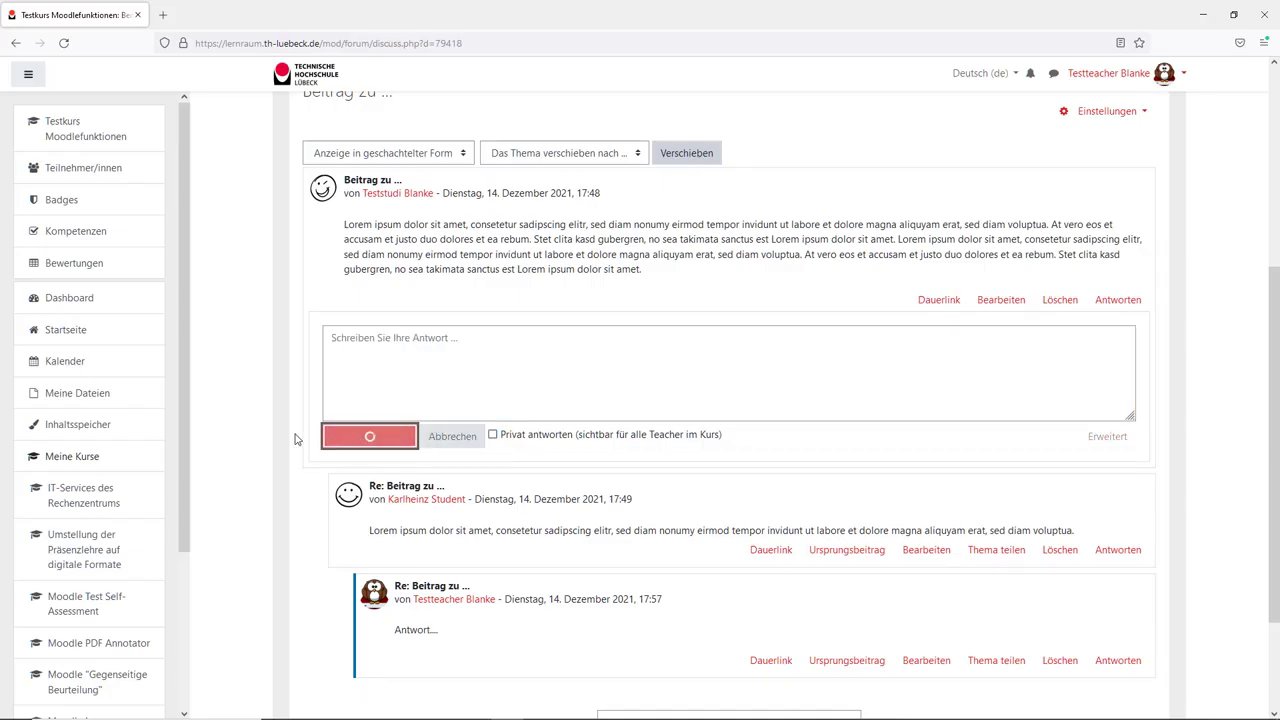